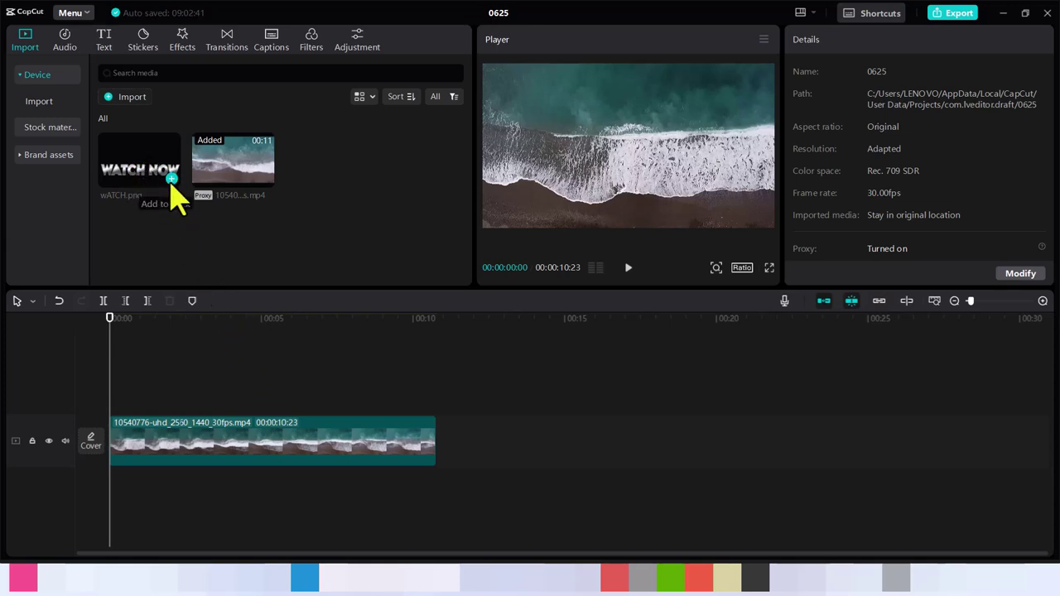
# Place wATCH.png on its own track above the ocean video and extend it to 00:00:10:23, matching the video's end
pyautogui.click(172, 179)
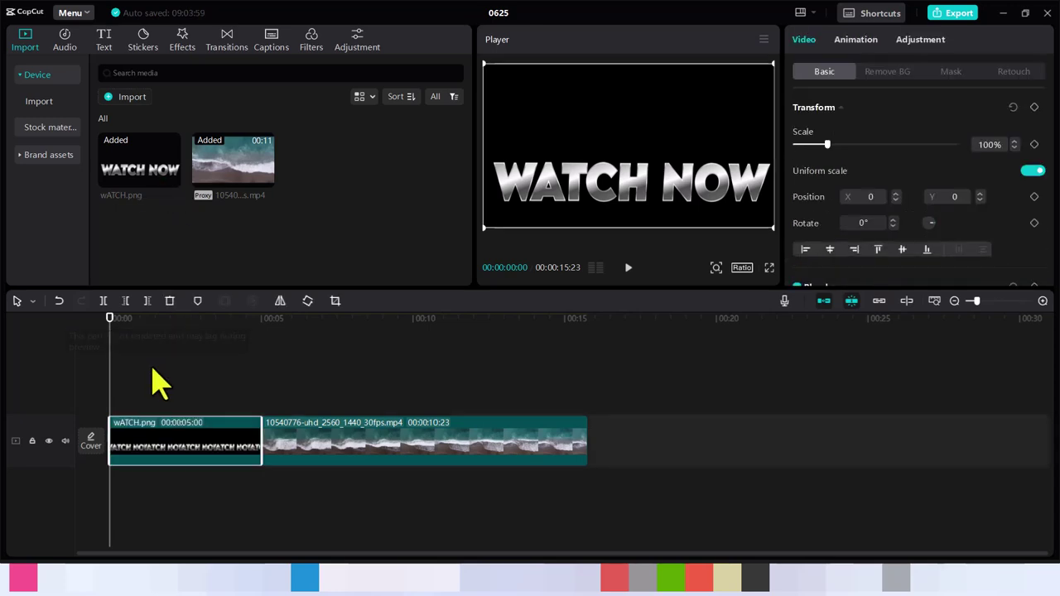
pyautogui.moveTo(165, 434); pyautogui.dragTo(166, 395)
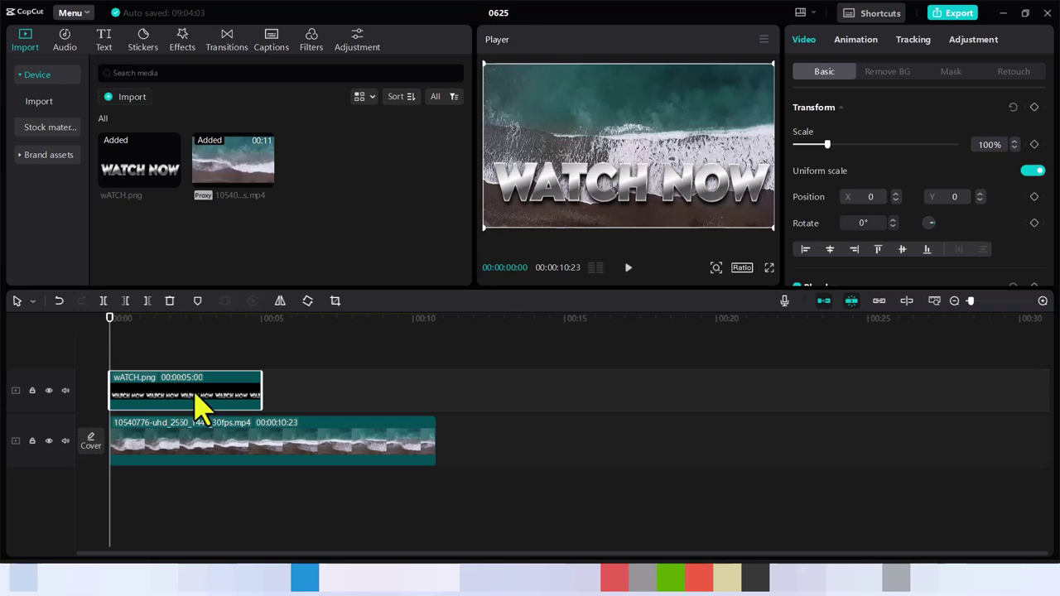
pyautogui.moveTo(260, 390); pyautogui.dragTo(433, 398)
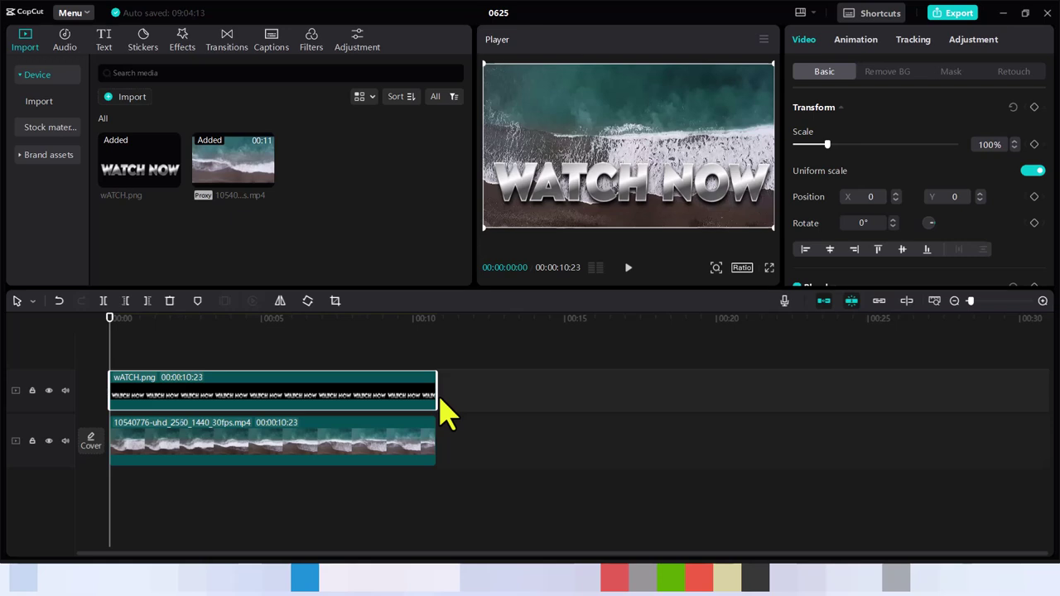
pyautogui.moveTo(437, 396); pyautogui.dragTo(432, 396)
# Apply a Horizontal mask to wATCH.png, flip it to hide the upper side, and keyframe it at the clip's start at Y -275
pyautogui.click(951, 72)
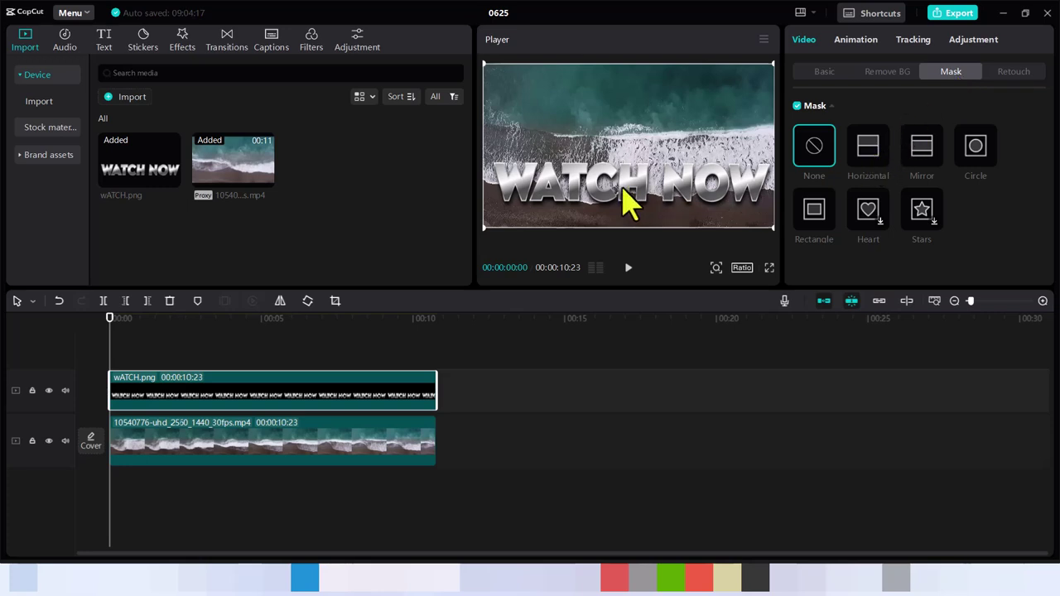
pyautogui.click(871, 149)
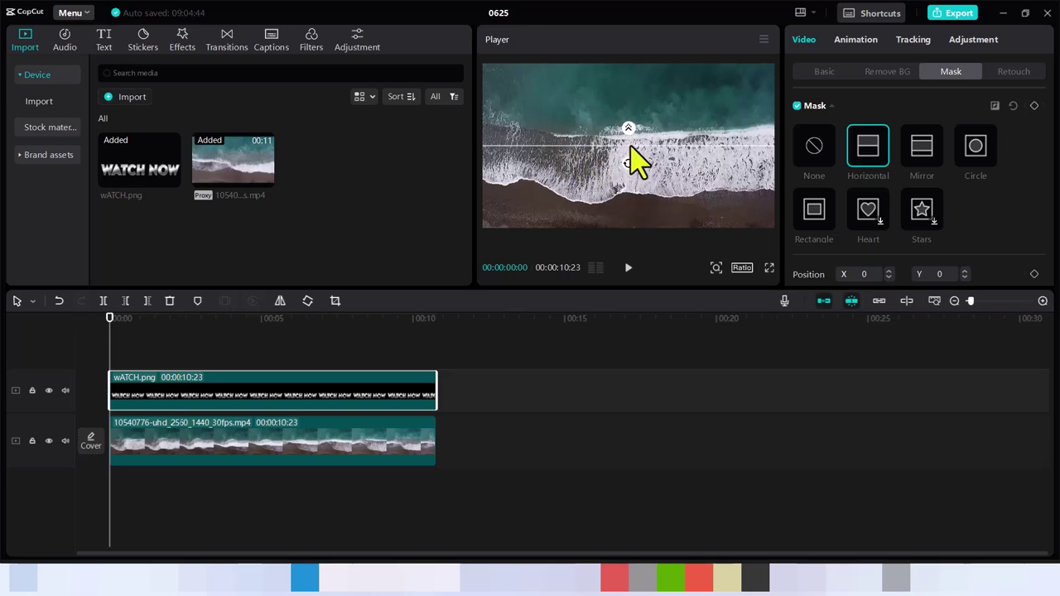
pyautogui.moveTo(631, 148); pyautogui.dragTo(630, 184)
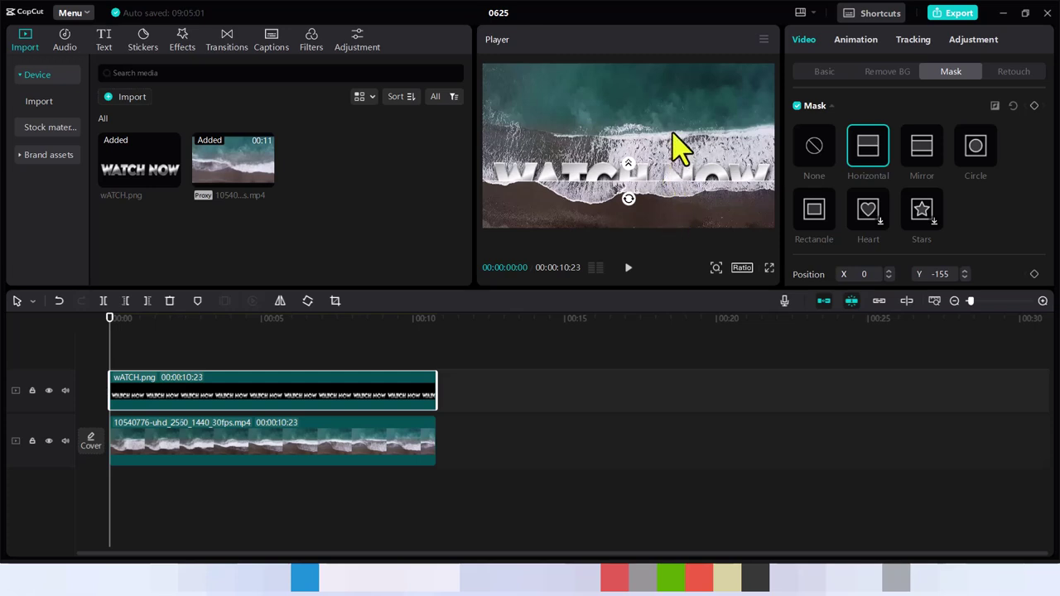
pyautogui.moveTo(629, 200); pyautogui.dragTo(632, 164)
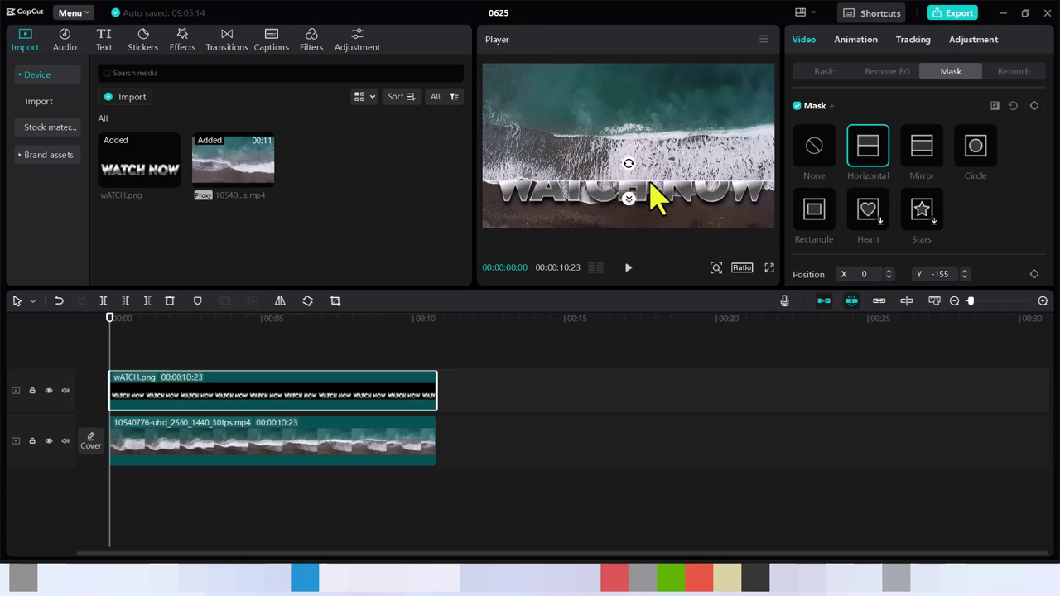
pyautogui.moveTo(657, 184); pyautogui.dragTo(657, 212)
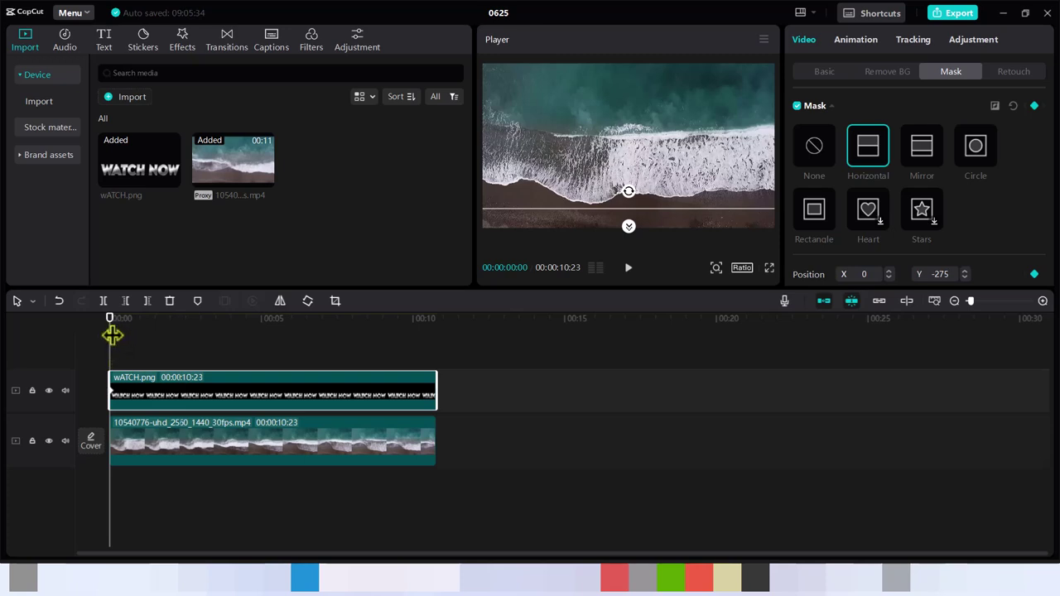
# Try to reveal the whole text with a single mask keyframe at 00:00:08:18, raising the mask line to about Y -17
pyautogui.moveTo(110, 331); pyautogui.dragTo(325, 341)
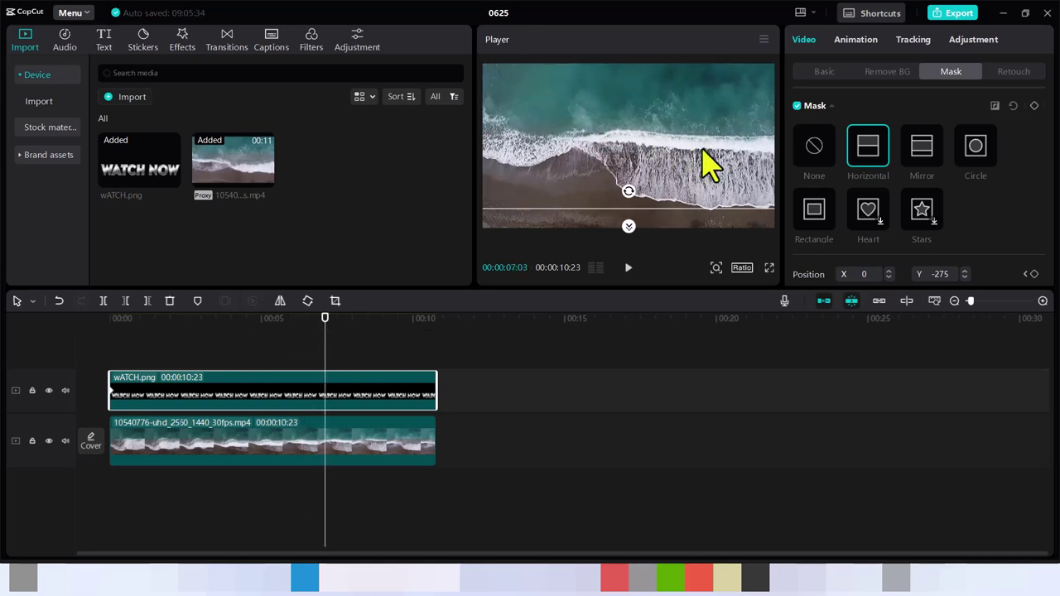
pyautogui.moveTo(325, 331); pyautogui.dragTo(370, 336)
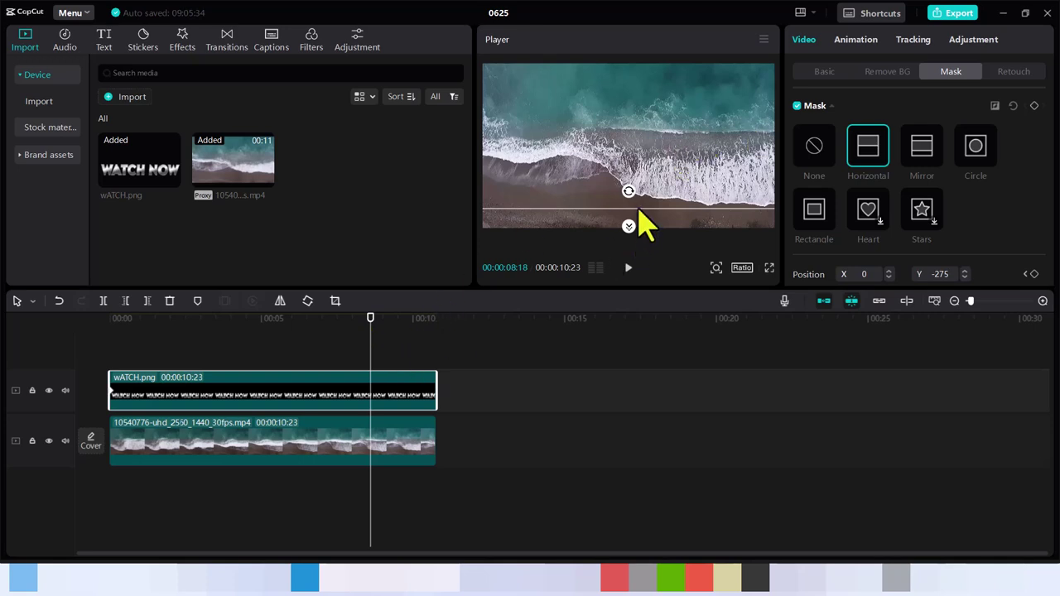
pyautogui.moveTo(639, 210); pyautogui.dragTo(639, 155)
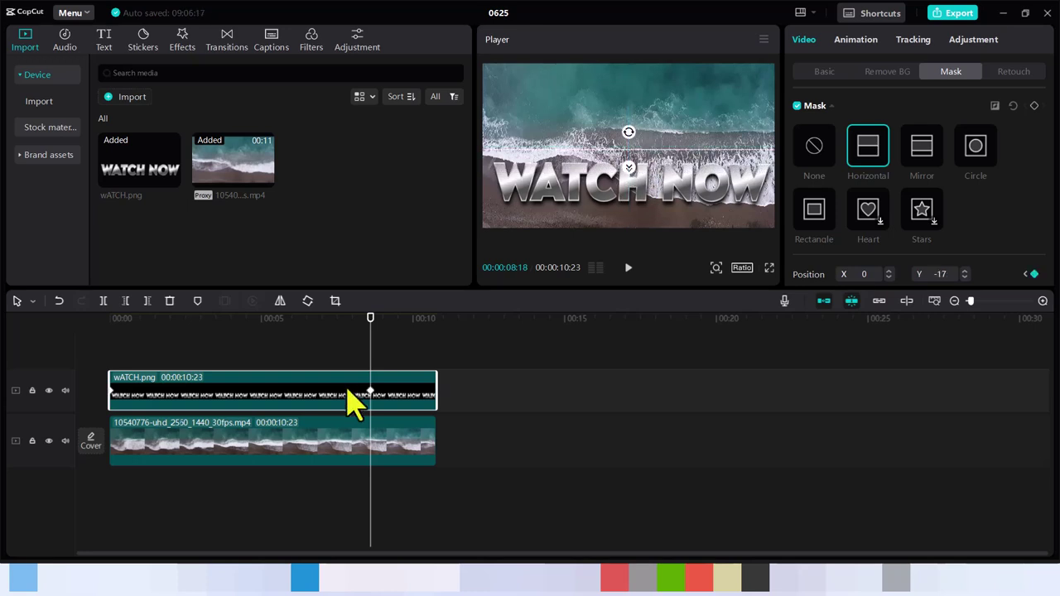
# Play the sequence from the start to check how the mask reveals the text
pyautogui.moveTo(370, 318); pyautogui.dragTo(74, 359)
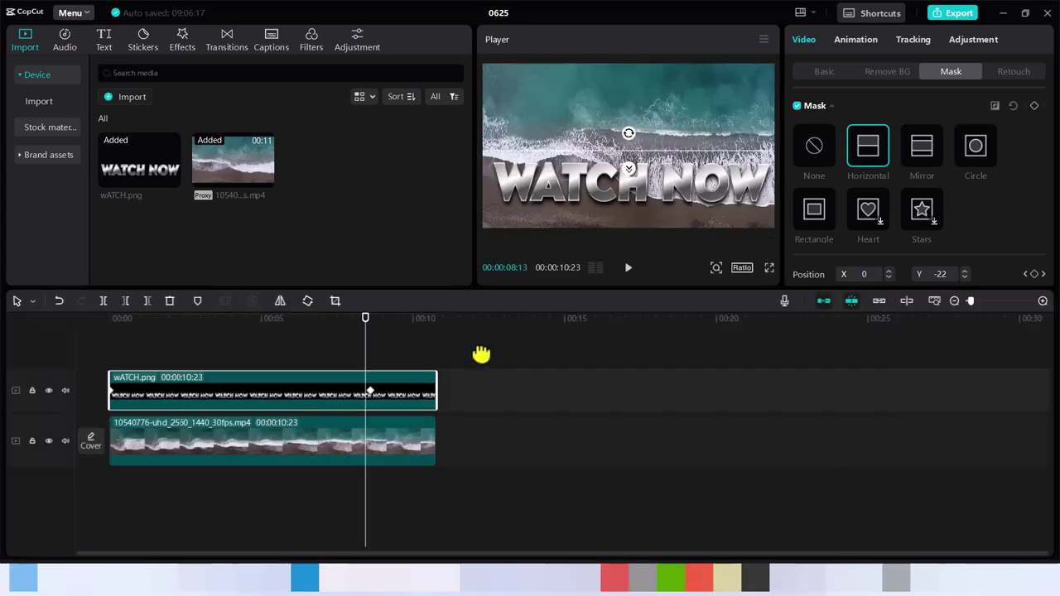
pyautogui.moveTo(365, 319); pyautogui.dragTo(356, 318)
pyautogui.click(78, 360)
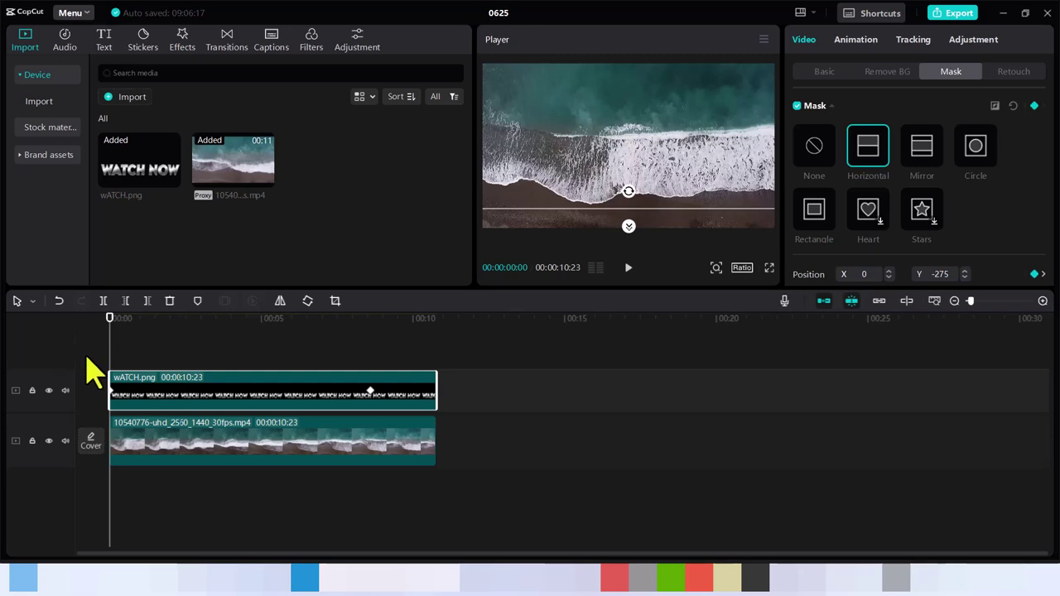
pyautogui.click(91, 363)
pyautogui.press('space')
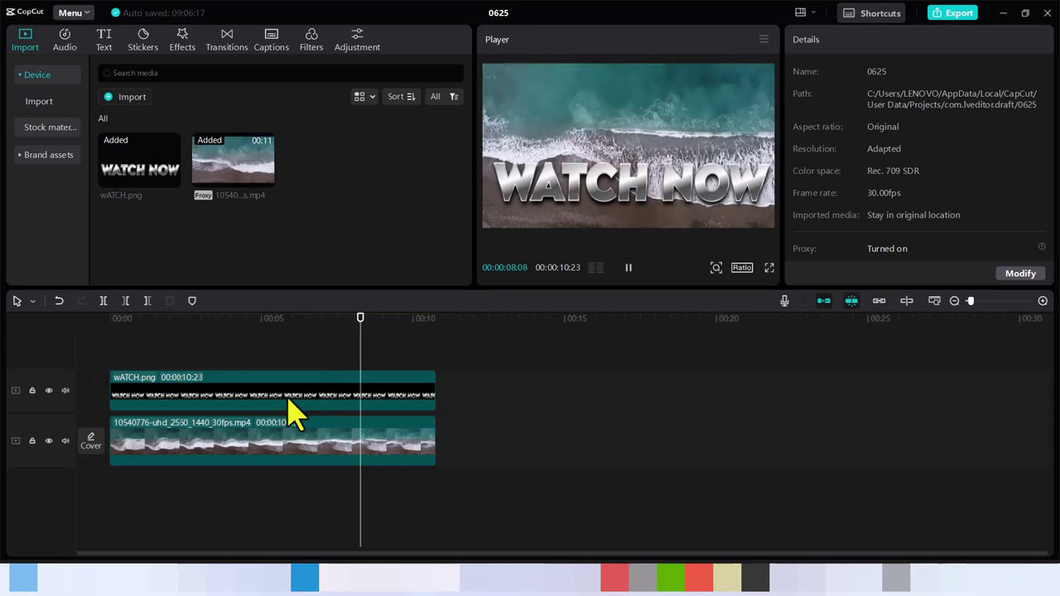
# Delete the mask keyframe at 00:00:08:18 from the wATCH.png clip
pyautogui.click(331, 399)
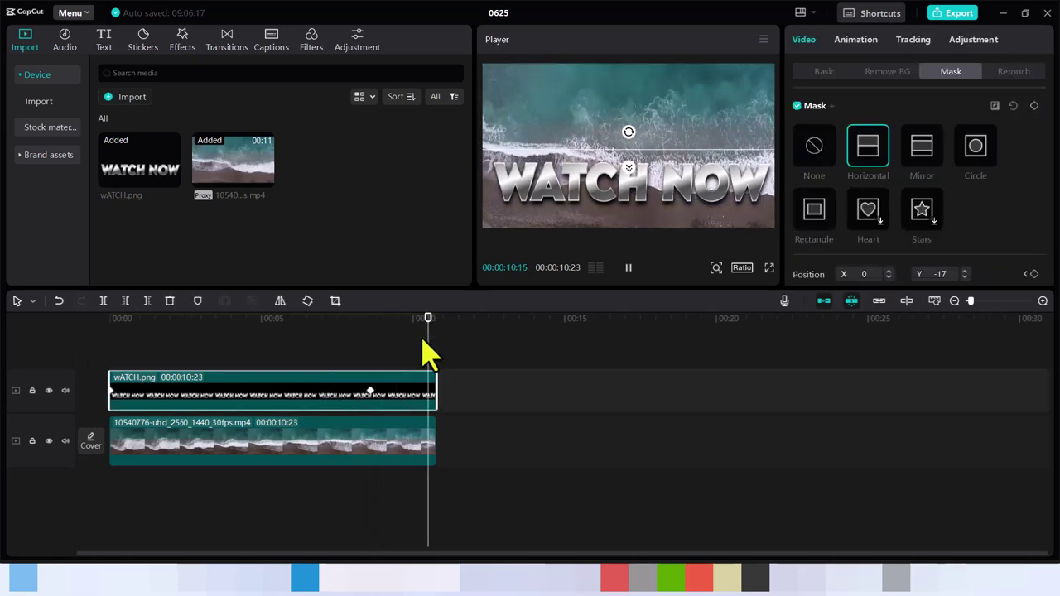
pyautogui.moveTo(435, 333); pyautogui.dragTo(98, 351)
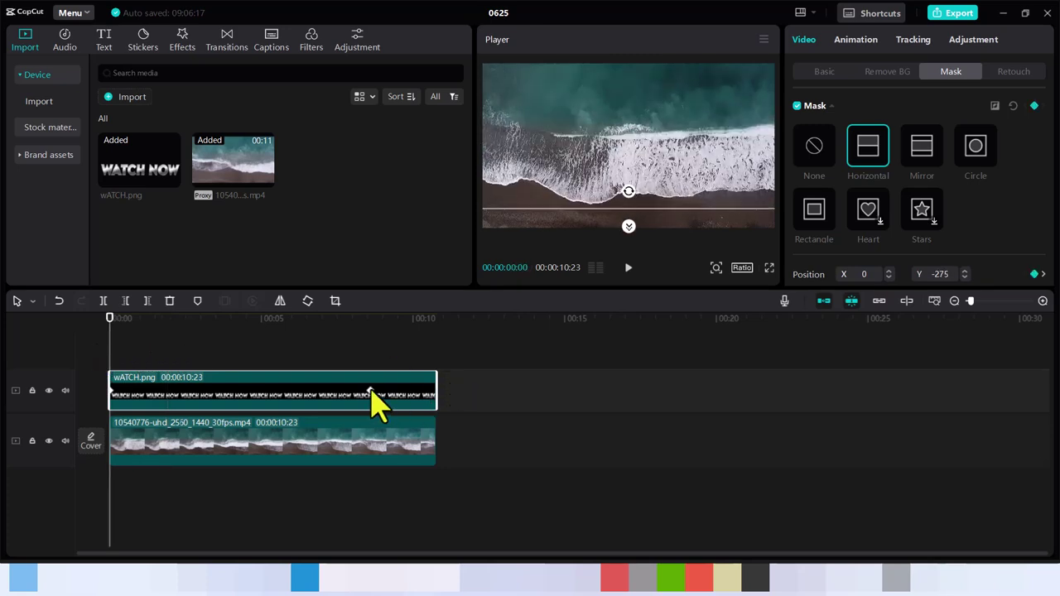
pyautogui.click(370, 390)
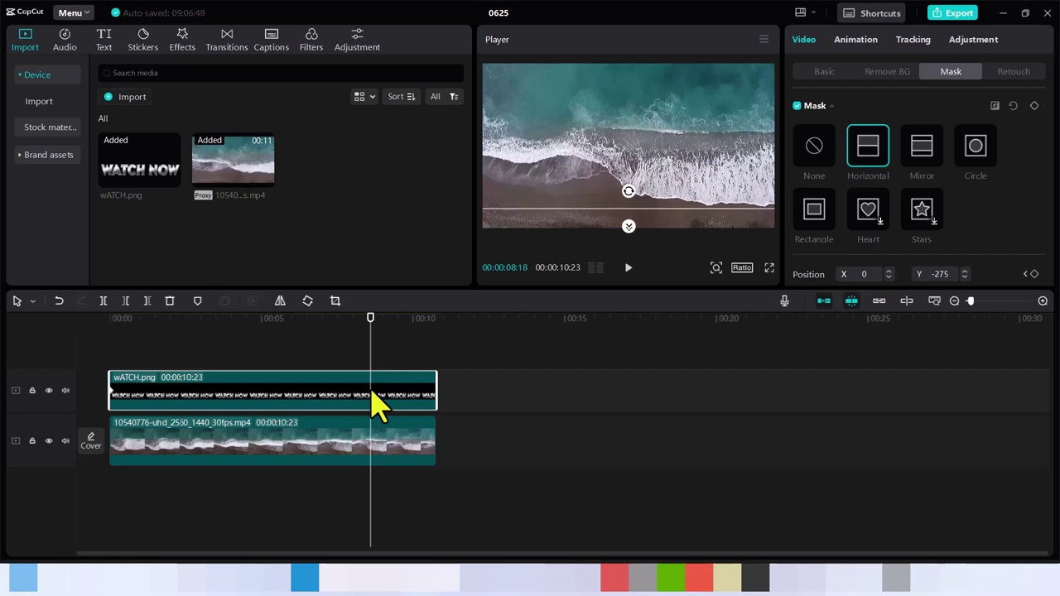
# Advance from the start to 00:00:00:10 and raise the mask line to about Y -234, creating a keyframe there
pyautogui.moveTo(371, 319); pyautogui.dragTo(108, 358)
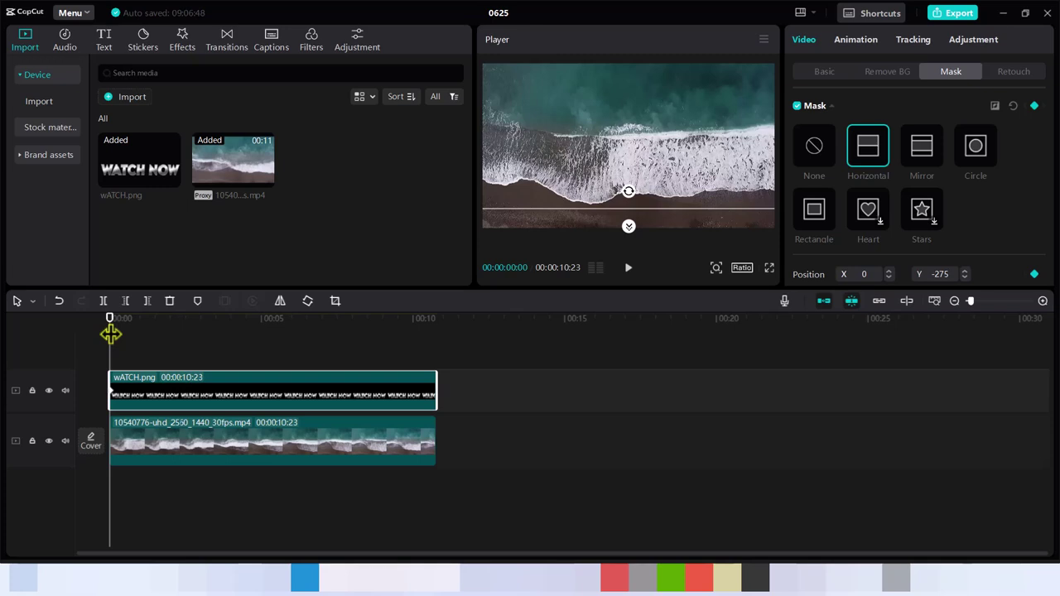
pyautogui.press('space')
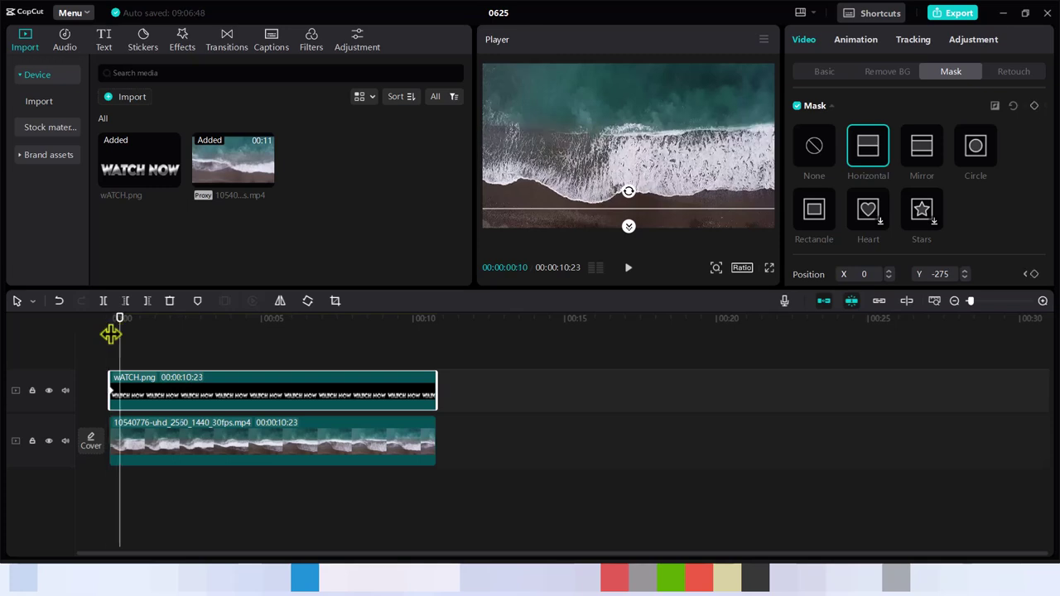
pyautogui.press('space')
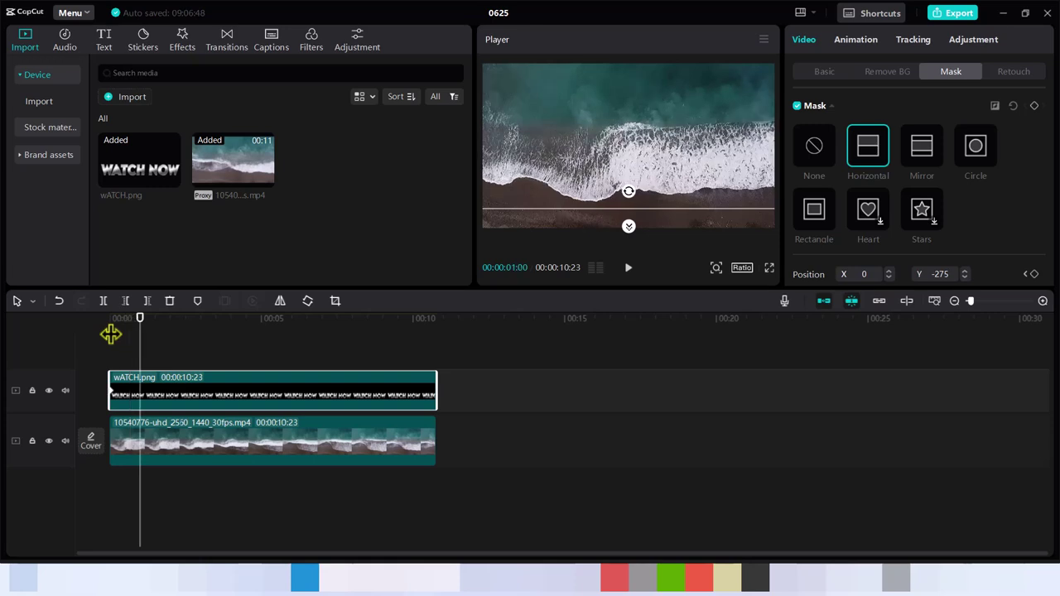
pyautogui.press('Left')
pyautogui.press('Left')
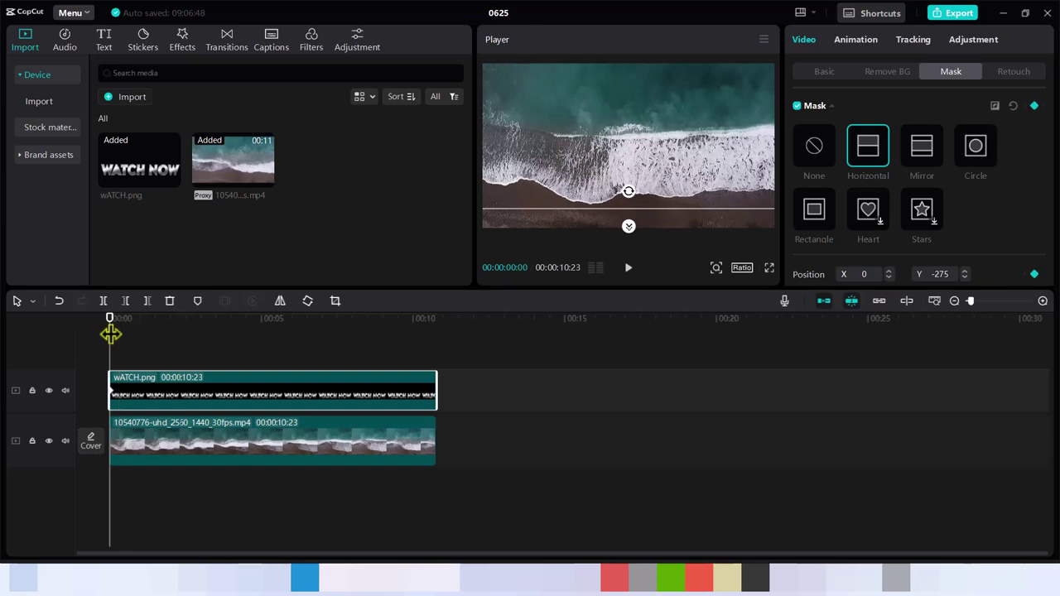
pyautogui.press('Right')
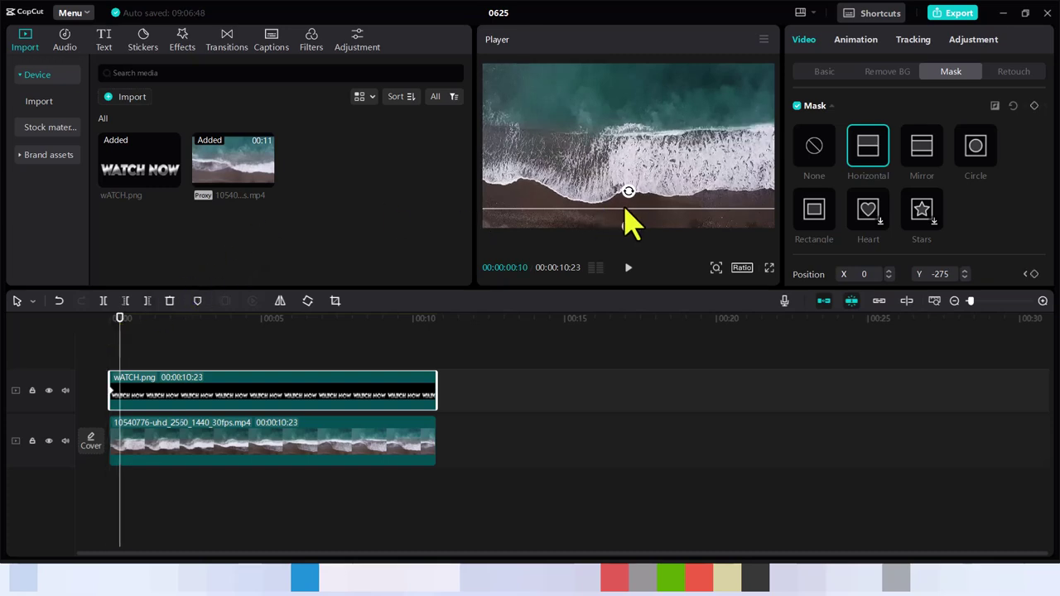
pyautogui.moveTo(627, 218); pyautogui.dragTo(627, 207)
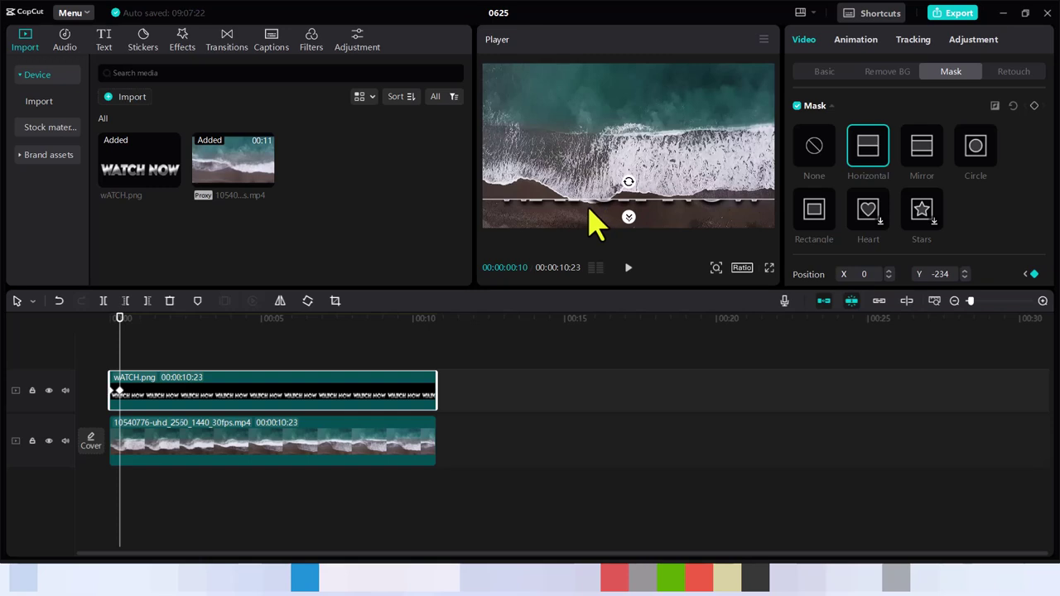
pyautogui.moveTo(624, 183); pyautogui.dragTo(628, 193)
# Keyframe the mask at 00:00:02:00 with its line raised to the water's edge at about Y -217
pyautogui.press('space')
pyautogui.press('space')
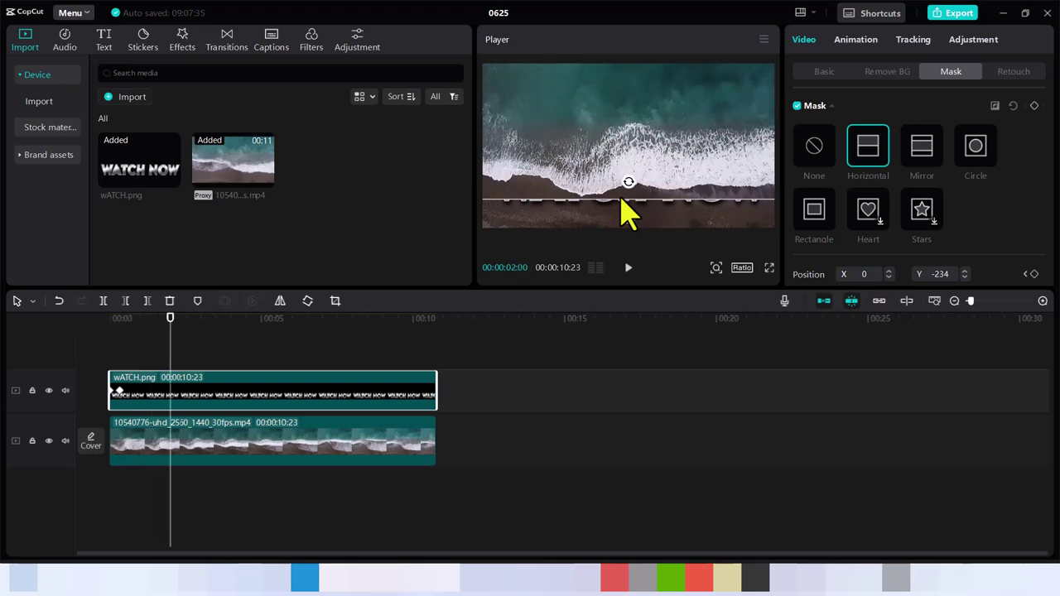
pyautogui.moveTo(621, 199); pyautogui.dragTo(621, 197)
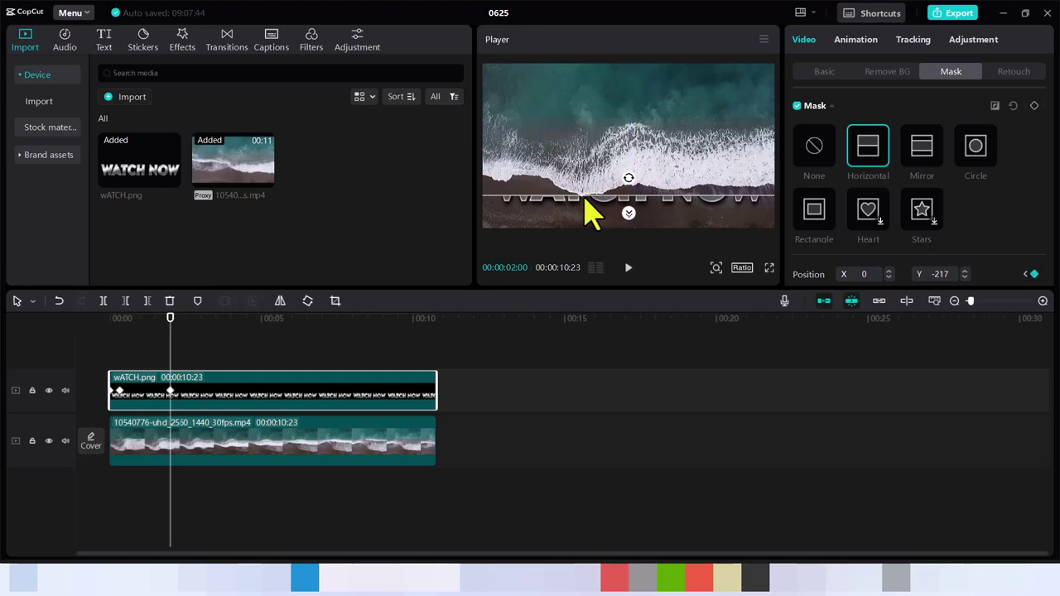
# Follow the receding wave with mask keyframes at about Y -193 at 00:00:02:20 and Y -164 at 00:00:03:10
pyautogui.press('space')
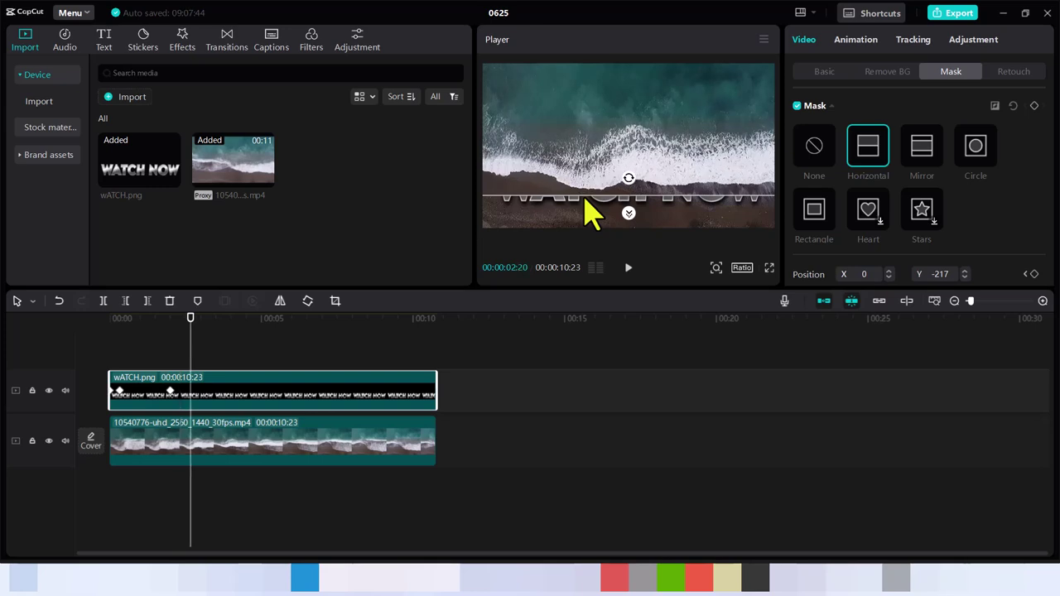
pyautogui.moveTo(585, 193); pyautogui.dragTo(585, 190)
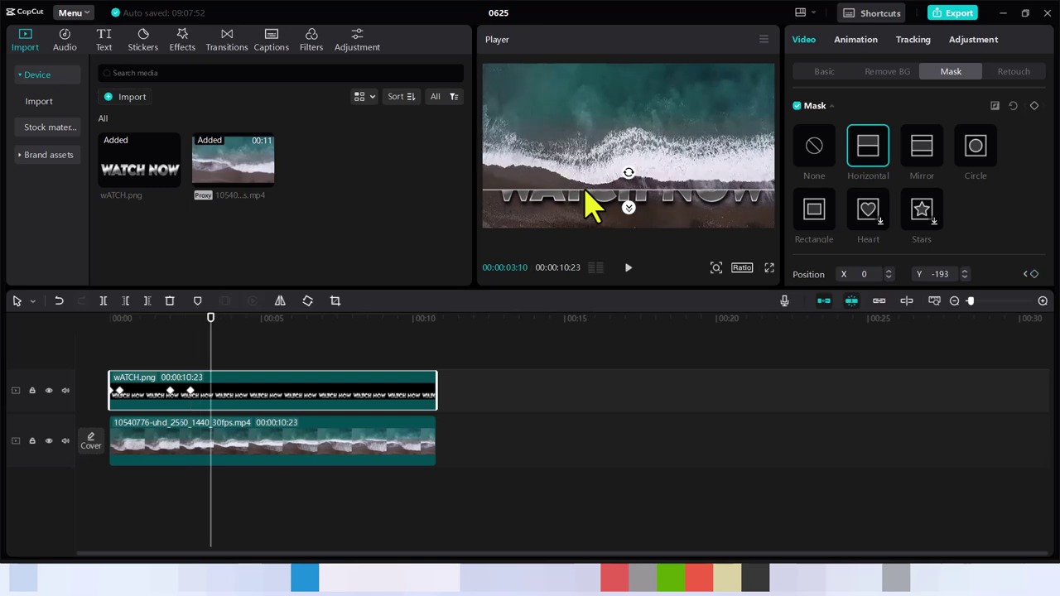
pyautogui.moveTo(586, 189); pyautogui.dragTo(585, 183)
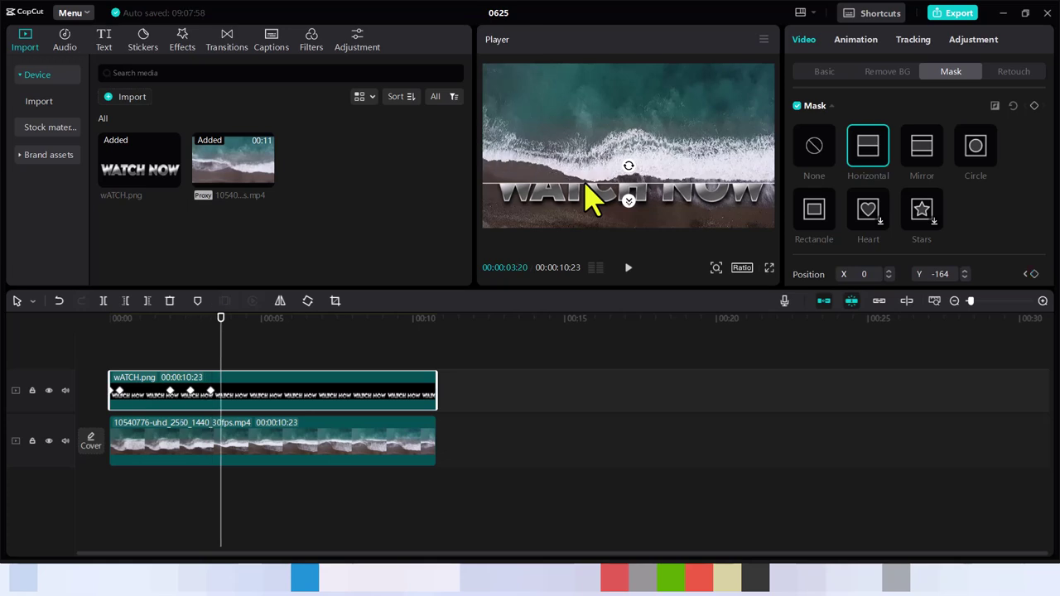
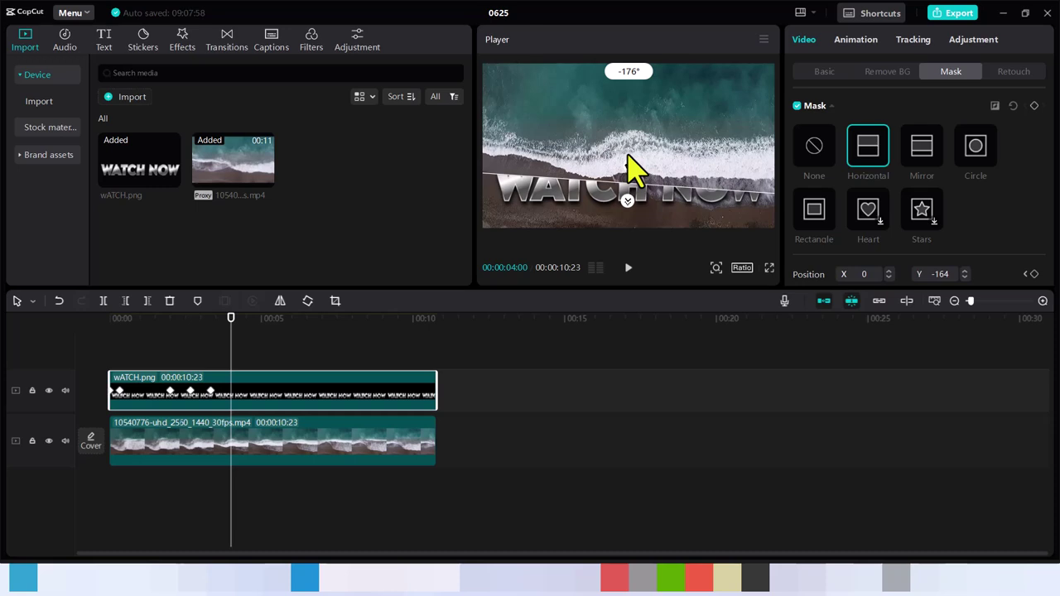
# Keyframe the level mask at 00:00:04:00, then at 00:00:04:20 raise it to about Y -133 and tilt it along the wave's edge
pyautogui.moveTo(627, 154); pyautogui.dragTo(627, 155)
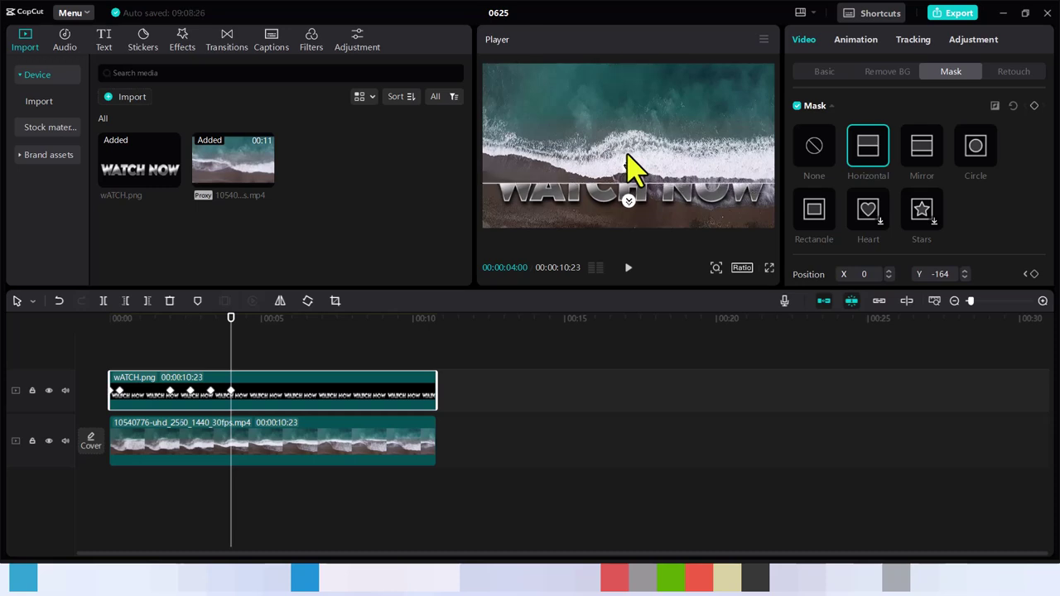
pyautogui.press('space')
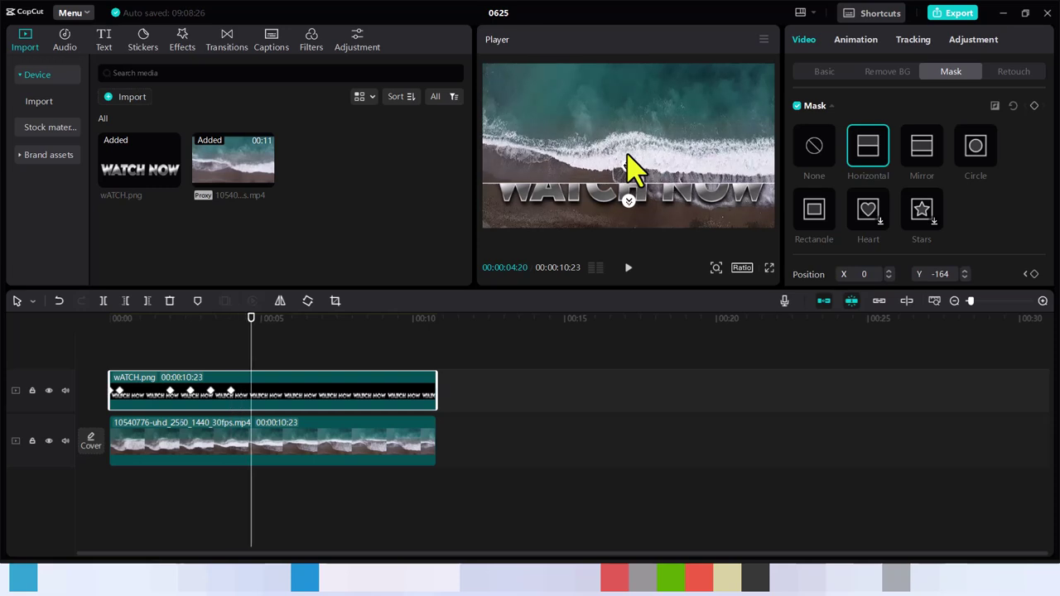
pyautogui.moveTo(628, 183); pyautogui.dragTo(629, 177)
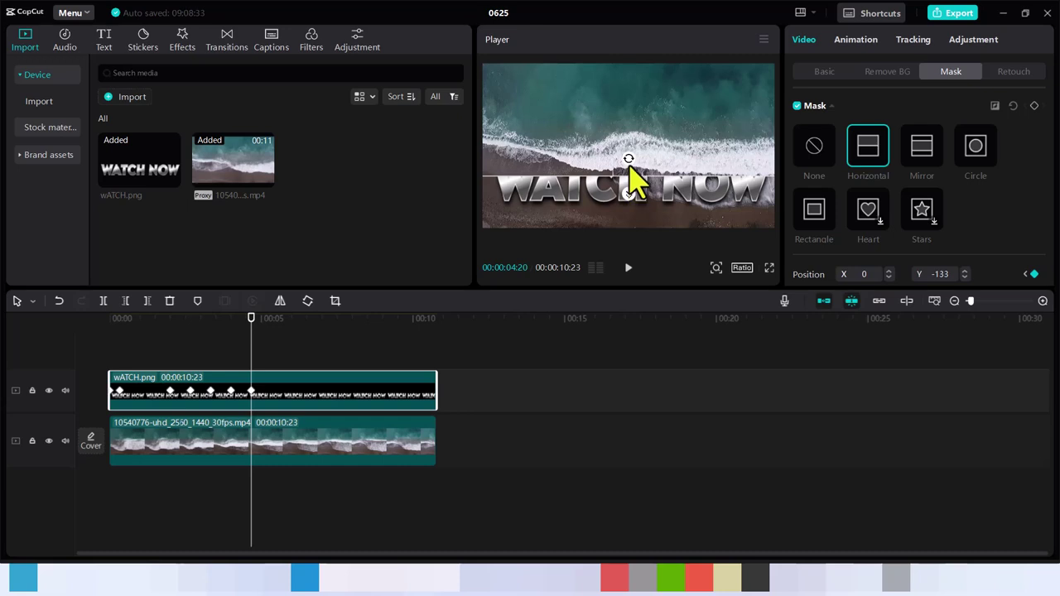
pyautogui.click(629, 165)
pyautogui.moveTo(629, 166); pyautogui.dragTo(630, 174)
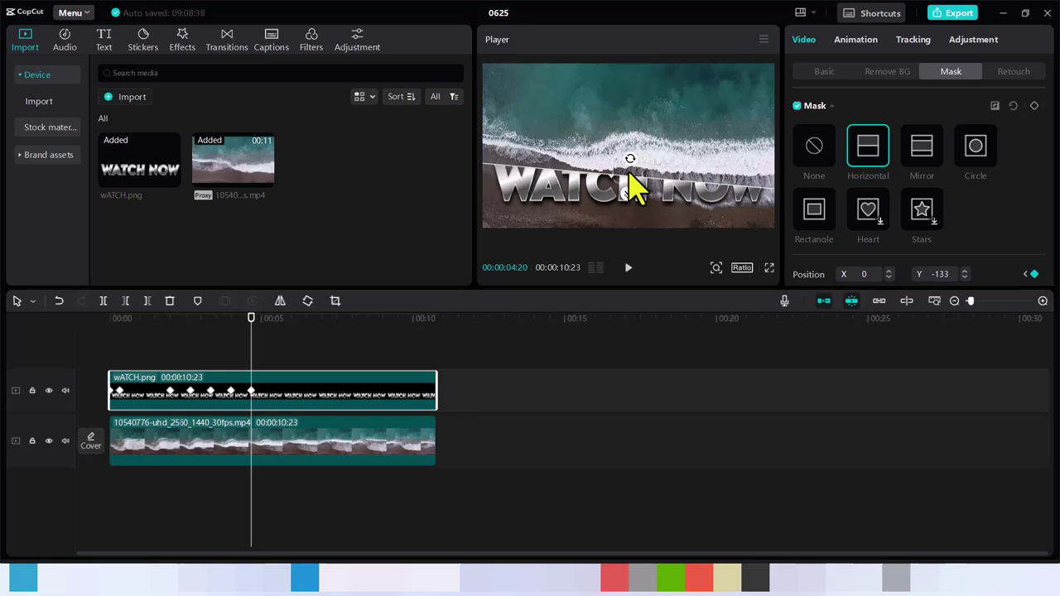
# Keyframe the mask at 00:00:05:00, raising its line to about Y -118 and tilting it to about -176° along the wave
pyautogui.press('space')
pyautogui.press('space')
pyautogui.press('Left')
pyautogui.press('Left')
pyautogui.press('Left')
pyautogui.press('Left')
pyautogui.press('Left')
pyautogui.press('Left')
pyautogui.press('Left')
pyautogui.press('Left')
pyautogui.press('Left')
pyautogui.press('Left')
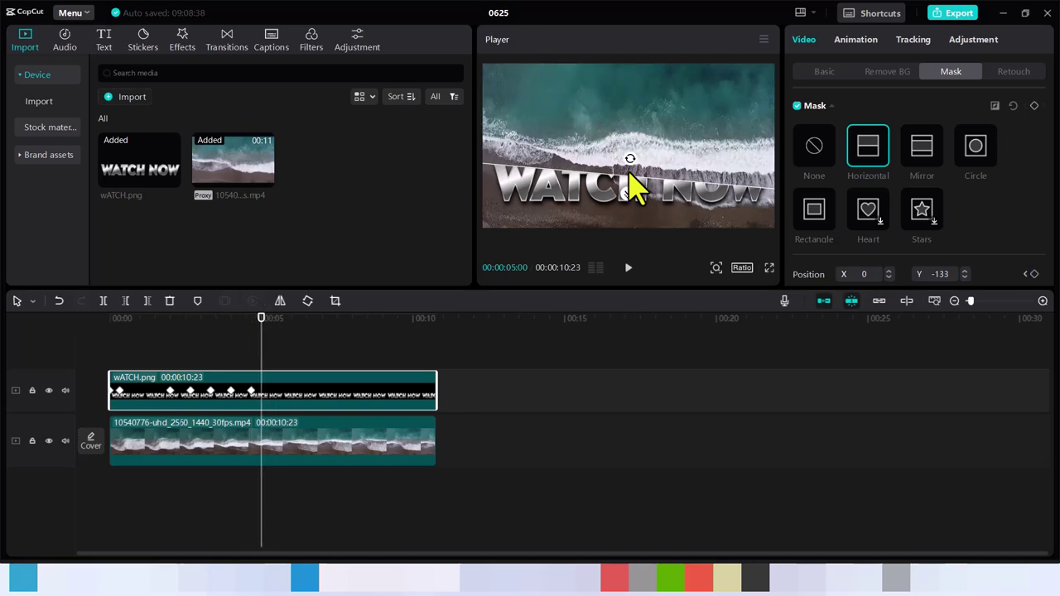
pyautogui.moveTo(637, 178); pyautogui.dragTo(628, 160)
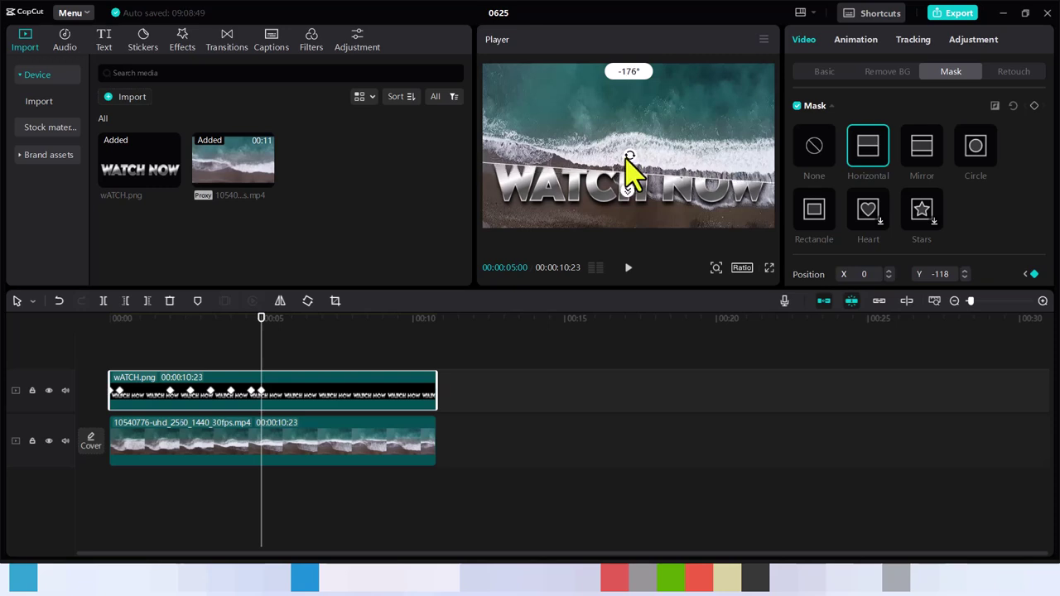
# Level the mask line at 00:00:05:00, and keyframe it at 00:00:05:03 with the line raised to about Y -94
pyautogui.moveTo(627, 160); pyautogui.dragTo(627, 160)
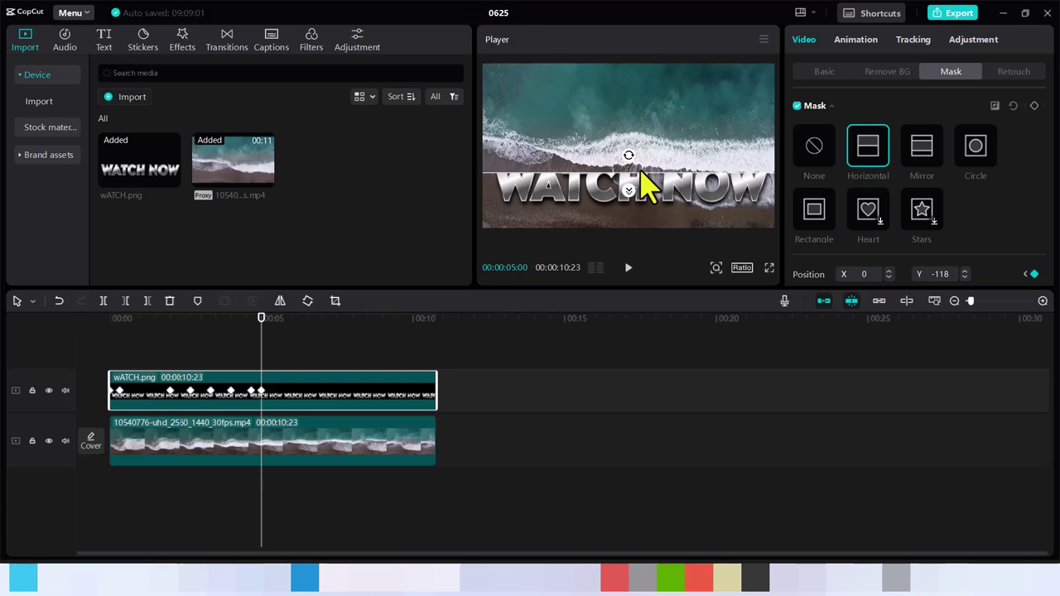
pyautogui.press('Right')
pyautogui.press('Right')
pyautogui.press('Right')
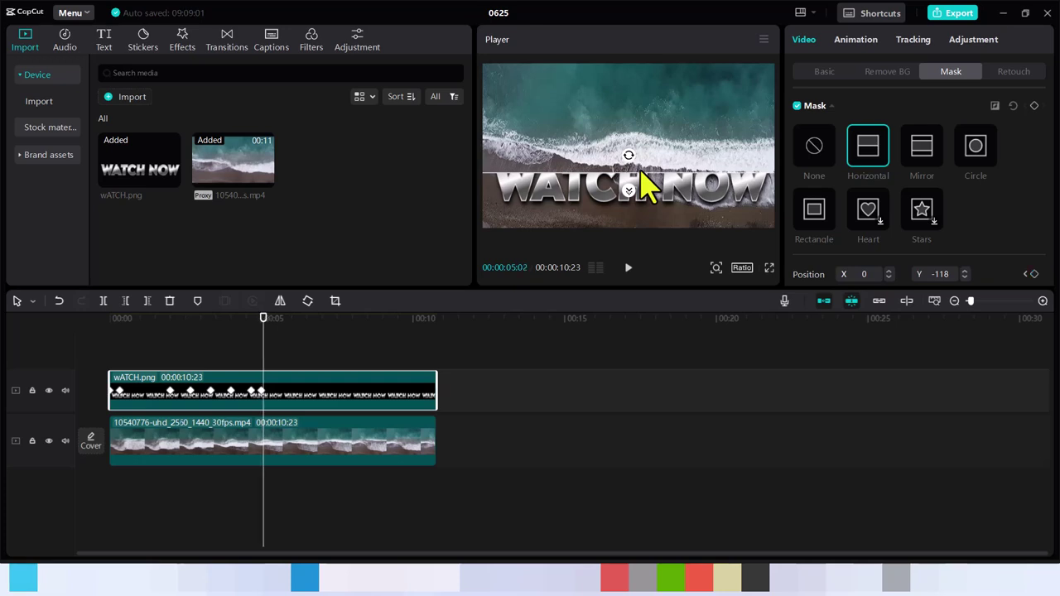
pyautogui.moveTo(640, 173); pyautogui.dragTo(640, 168)
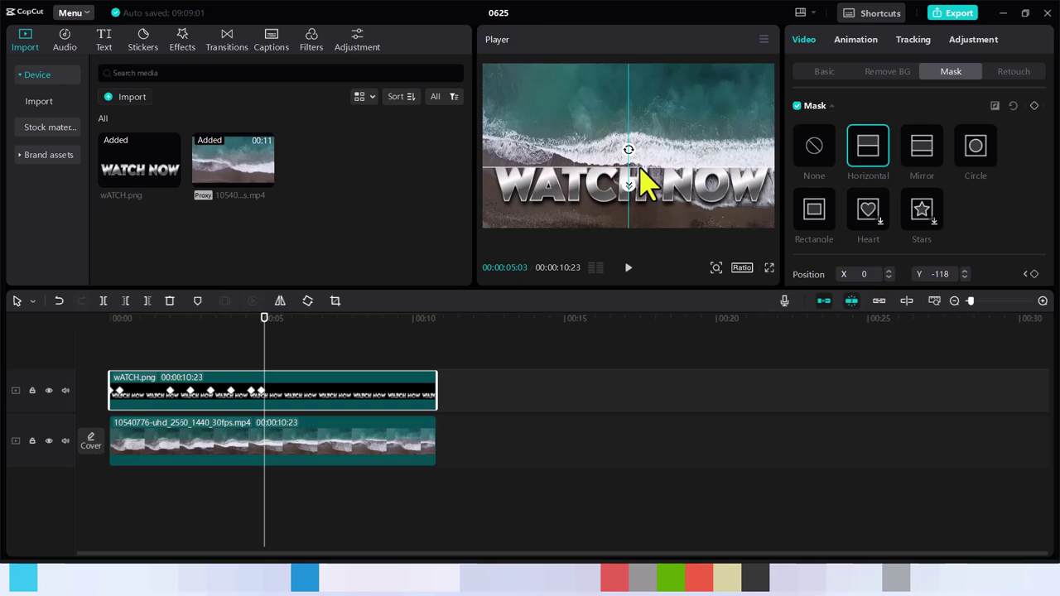
# Keyframe the mask at 00:00:05:23 with its line raised clear of the title to about Y 128
pyautogui.press('Right')
pyautogui.press('Right')
pyautogui.press('Right')
pyautogui.press('Right')
pyautogui.press('Right')
pyautogui.press('Right')
pyautogui.press('Right')
pyautogui.press('Right')
pyautogui.press('Right')
pyautogui.press('Right')
pyautogui.press('Right')
pyautogui.press('Right')
pyautogui.press('Right')
pyautogui.press('Right')
pyautogui.press('Right')
pyautogui.press('Right')
pyautogui.press('Right')
pyautogui.press('Right')
pyautogui.press('Right')
pyautogui.press('Right')
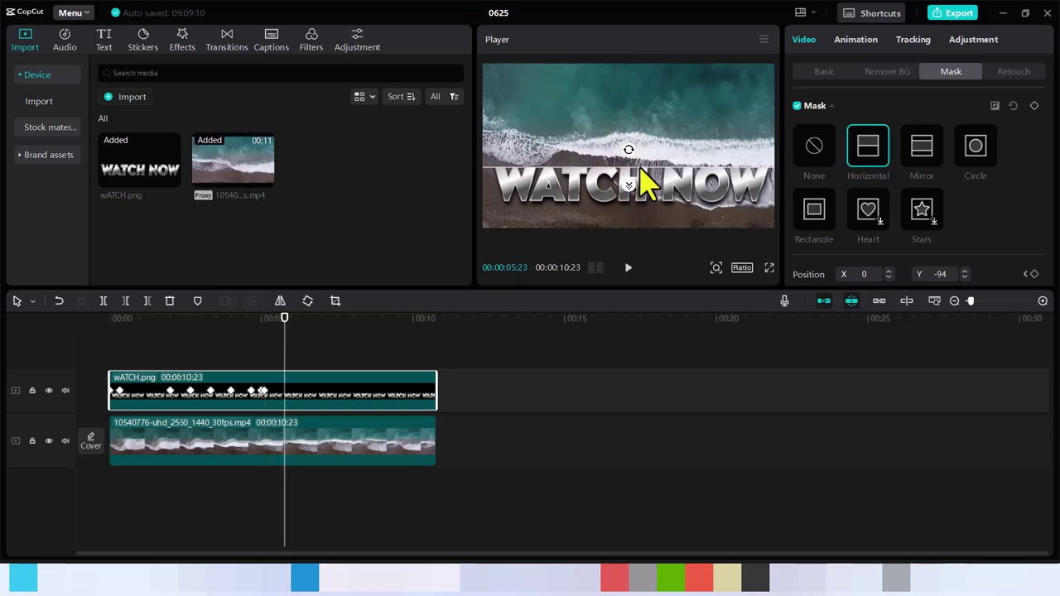
pyautogui.moveTo(639, 166); pyautogui.dragTo(642, 116)
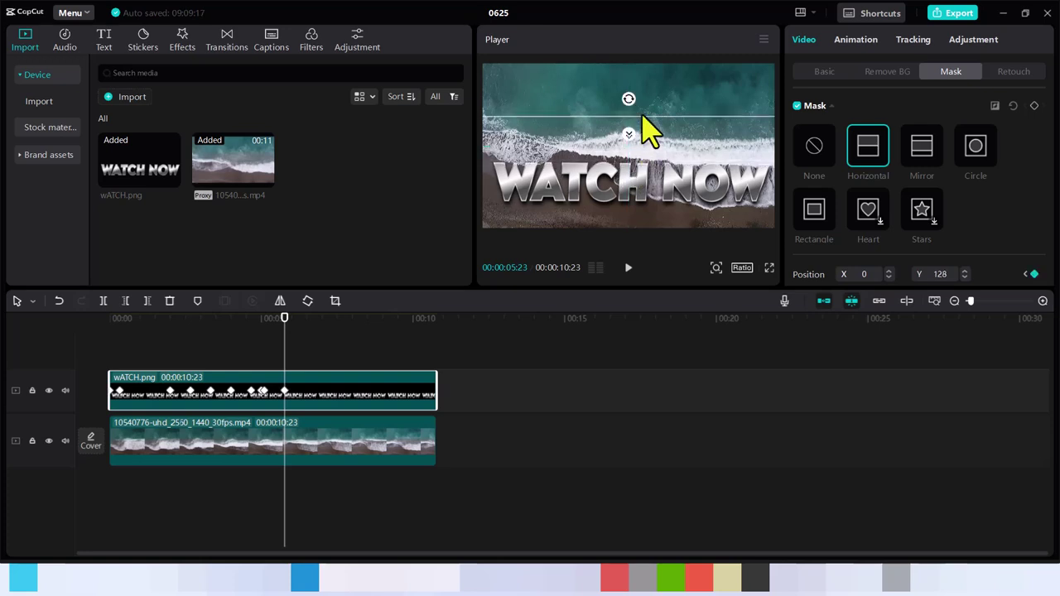
# Play back the masked title reveal to check how it follows the wave
pyautogui.click(97, 365)
pyautogui.press('space')
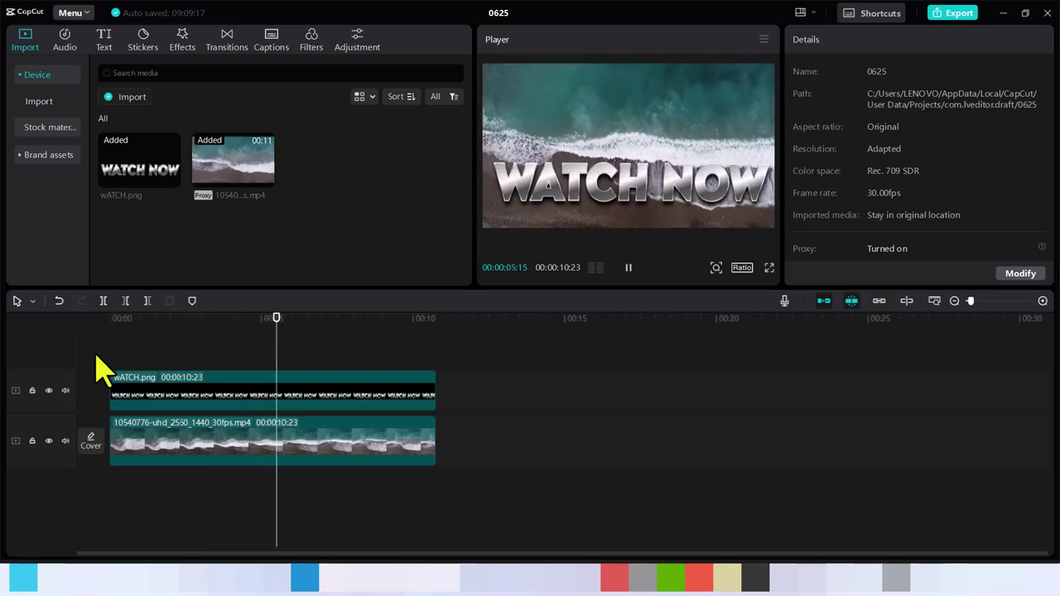
pyautogui.press('space')
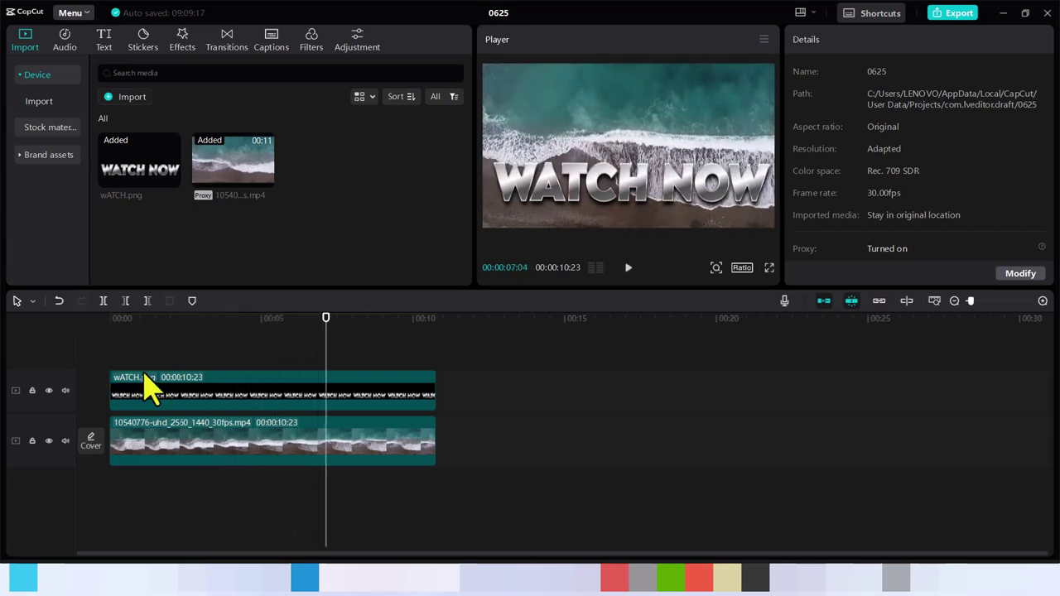
# Move the title's 00:00:05:03 mask keyframe to 00:00:05:11 and replay the reveal to check its timing
pyautogui.click(190, 395)
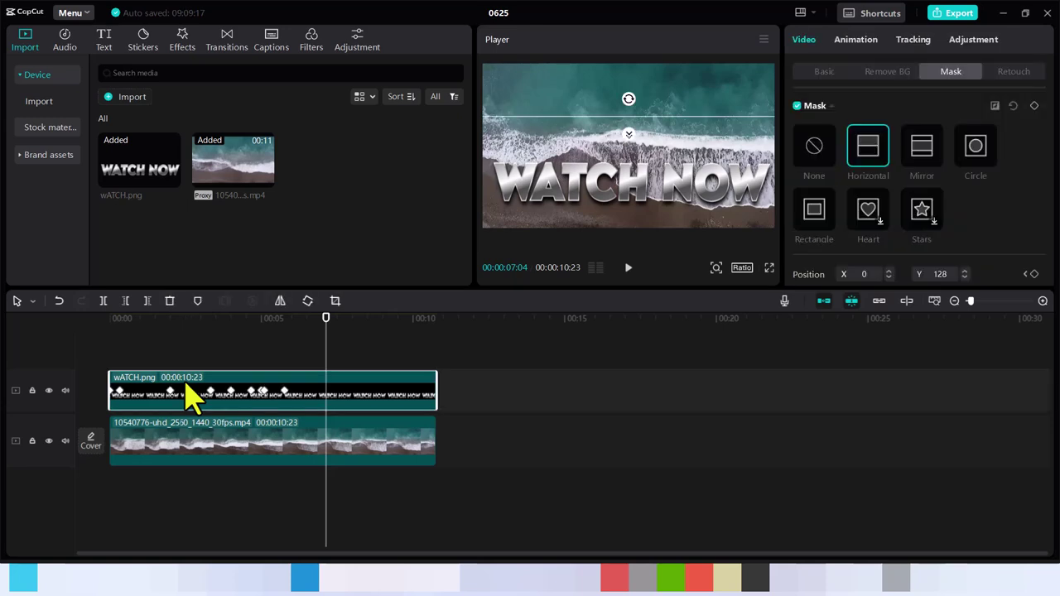
pyautogui.click(265, 390)
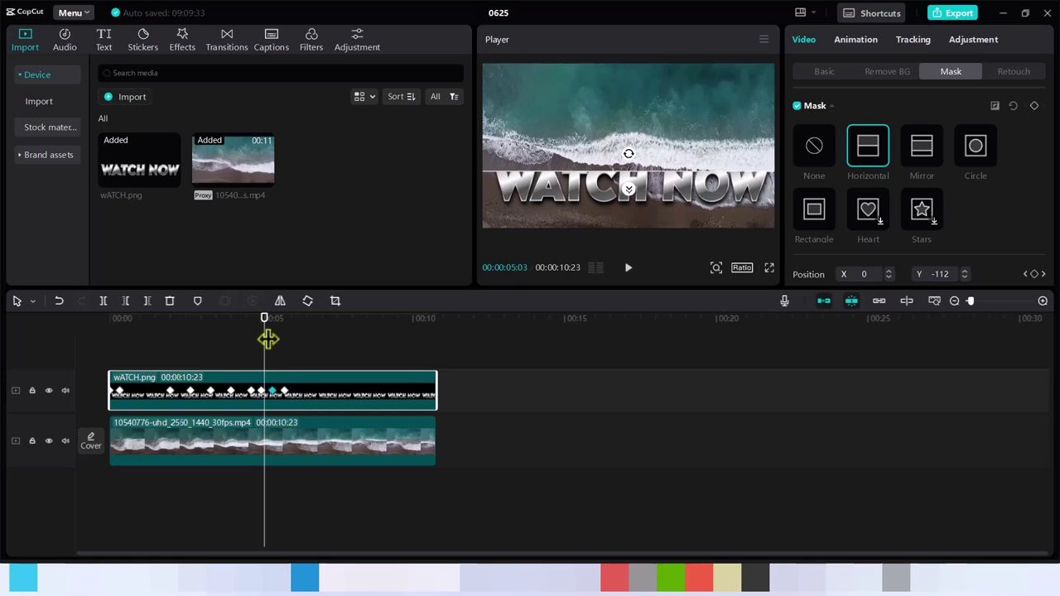
pyautogui.click(184, 351)
pyautogui.press('space')
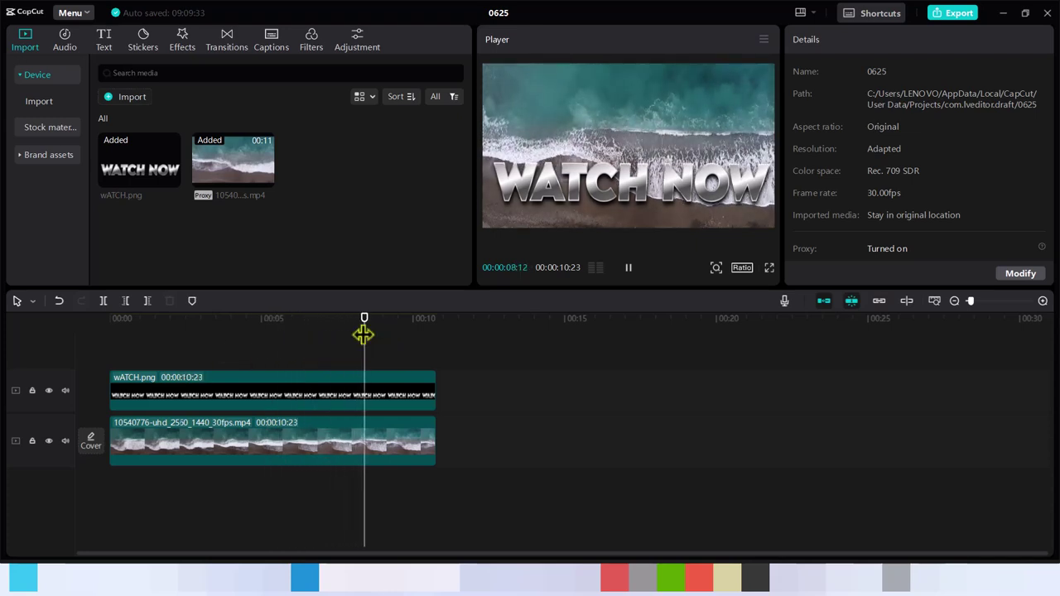
pyautogui.click(204, 349)
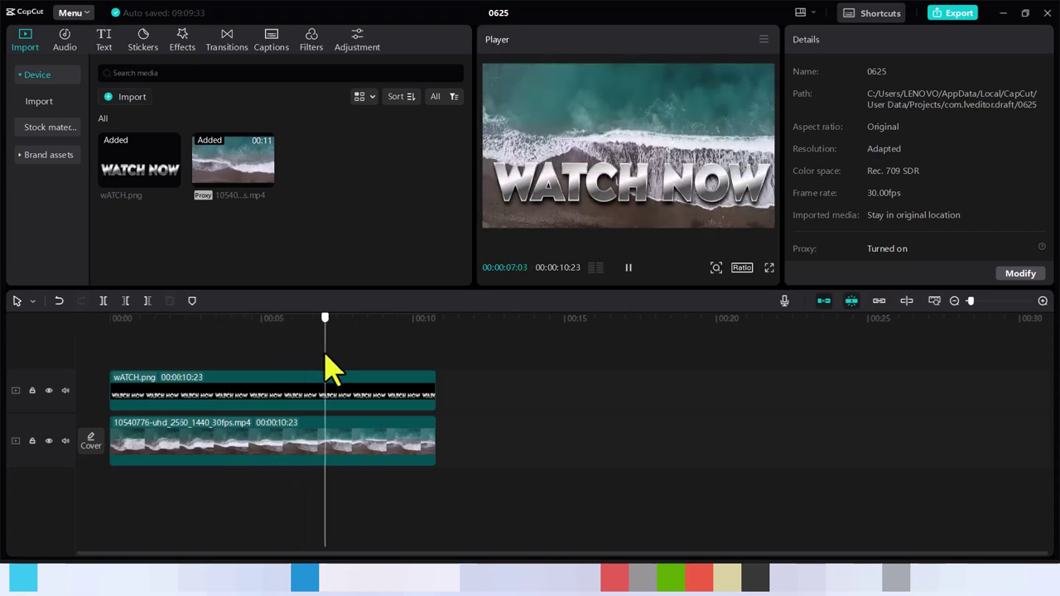
pyautogui.moveTo(325, 354); pyautogui.dragTo(232, 358)
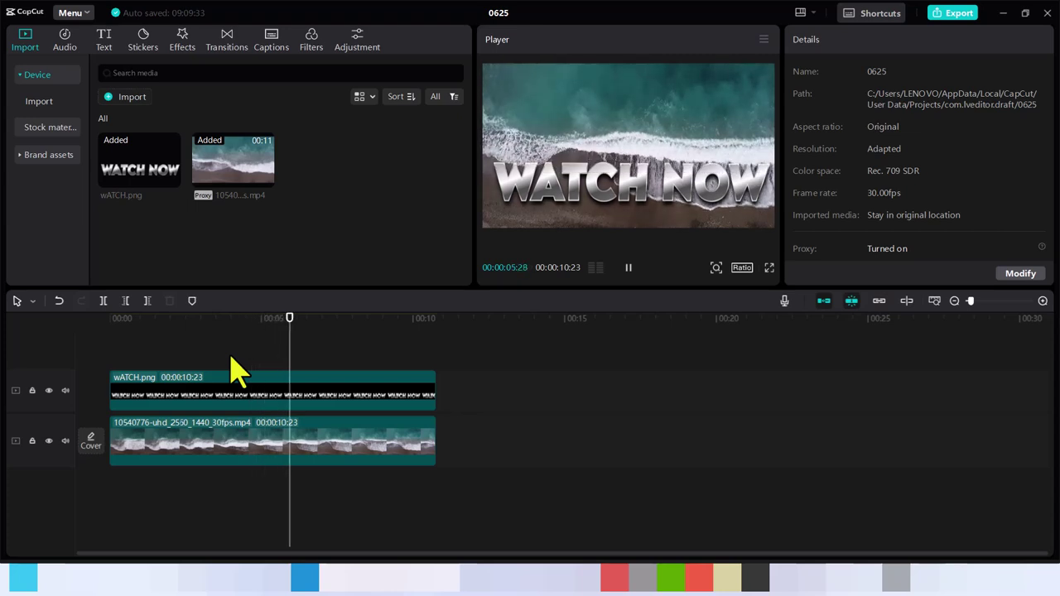
pyautogui.press('space')
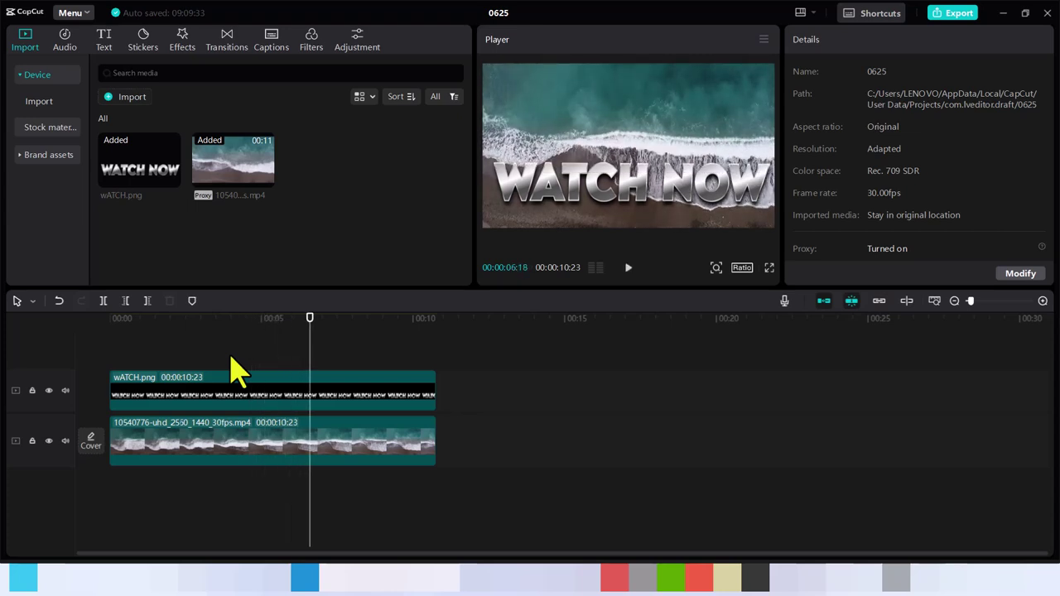
# Delete all mask keyframes on the WATCH NOW clip except the first one at 00:00:00:00
pyautogui.click(288, 403)
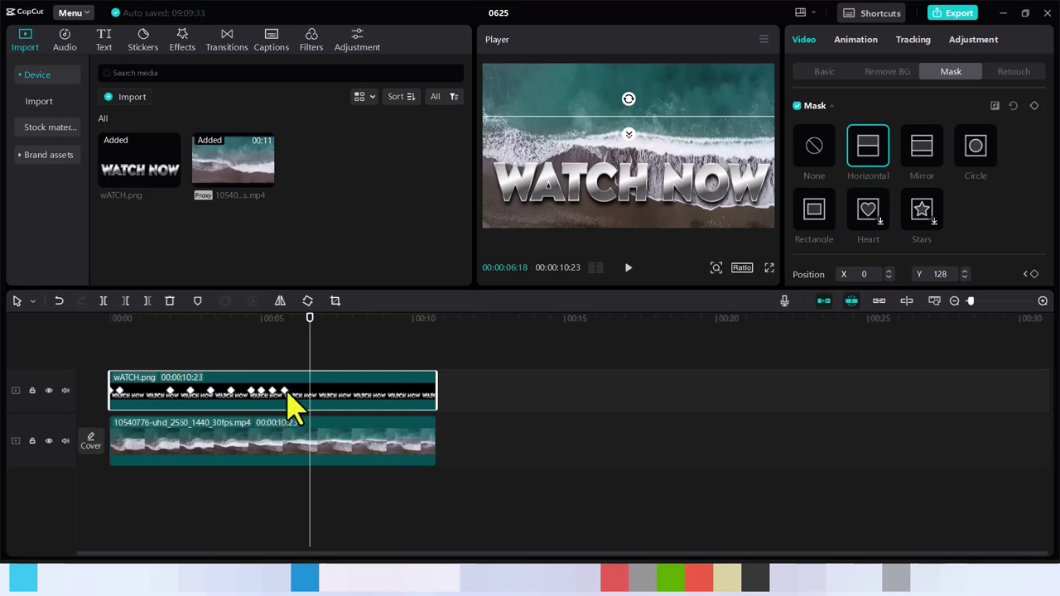
pyautogui.click(284, 391)
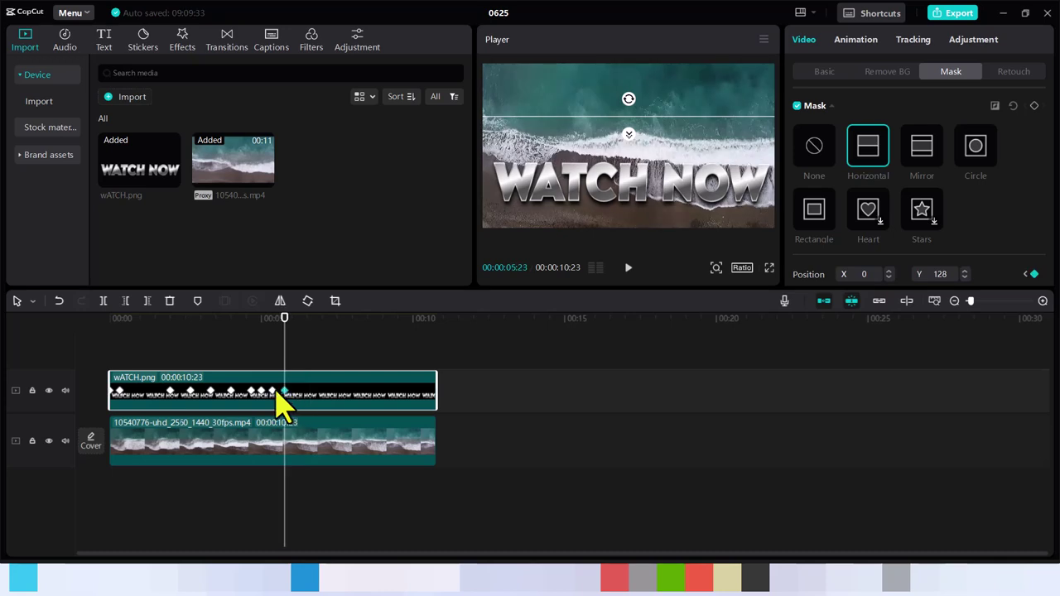
pyautogui.click(273, 391)
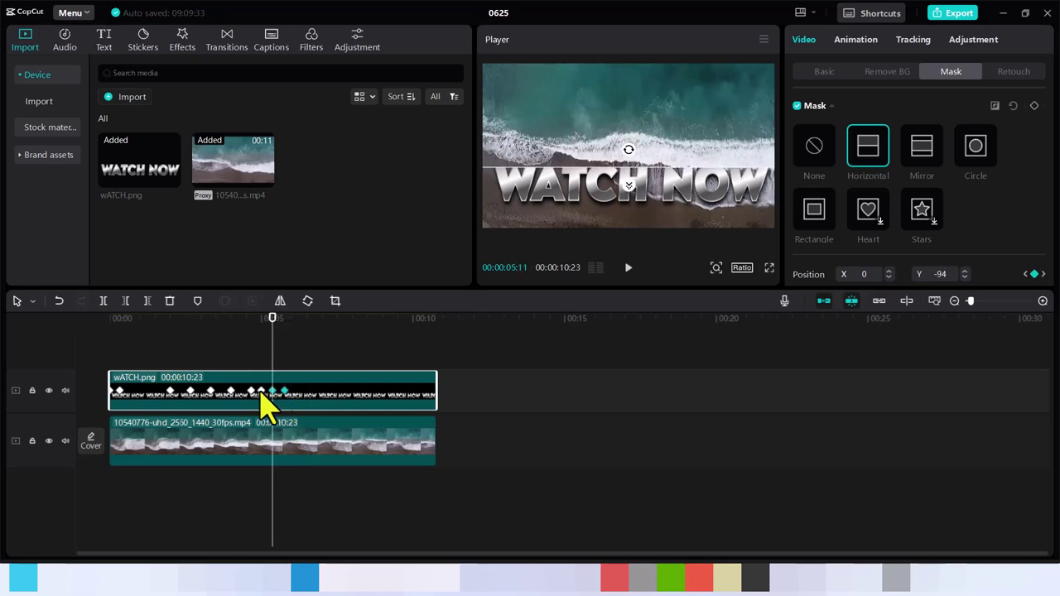
pyautogui.click(262, 391)
pyautogui.click(251, 391)
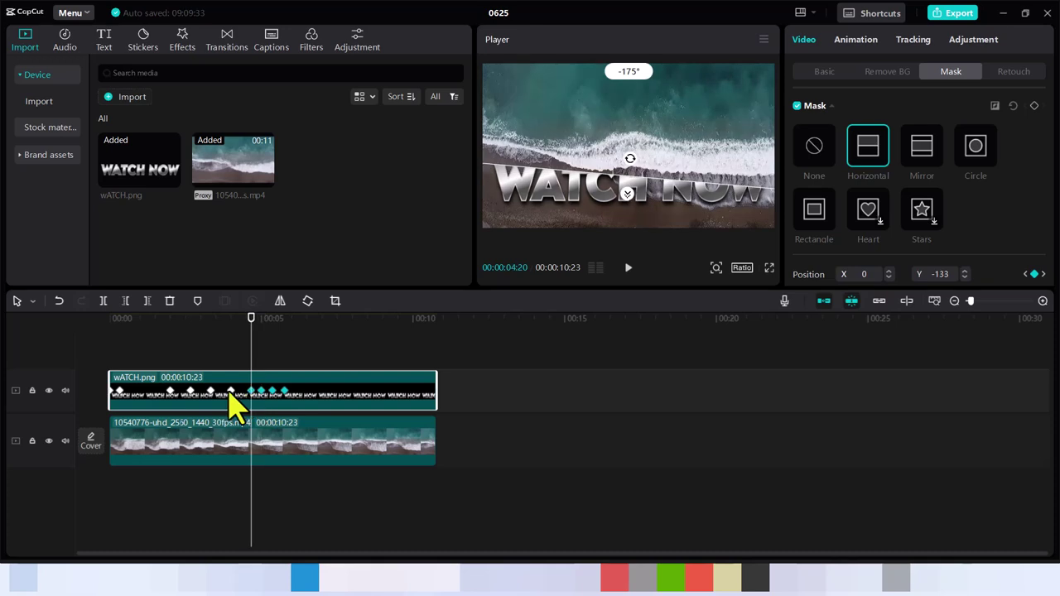
pyautogui.click(231, 391)
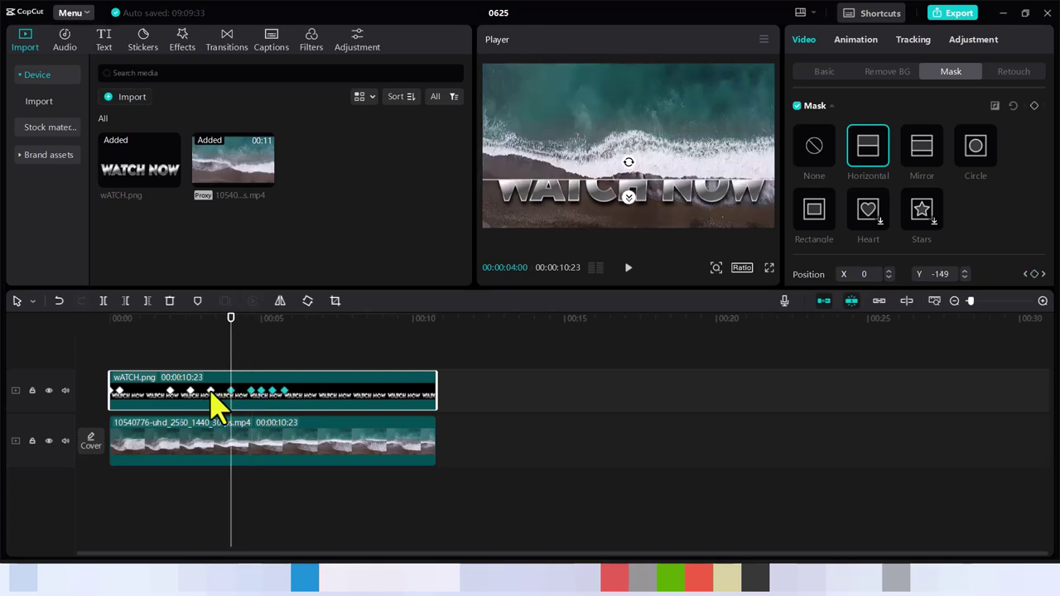
pyautogui.click(211, 391)
pyautogui.click(190, 391)
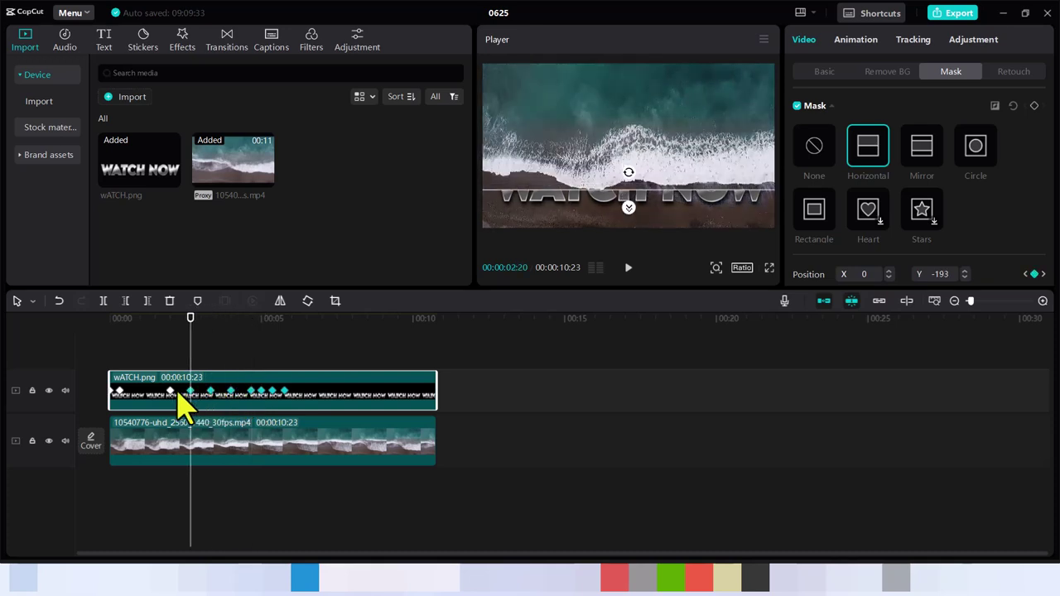
pyautogui.click(169, 391)
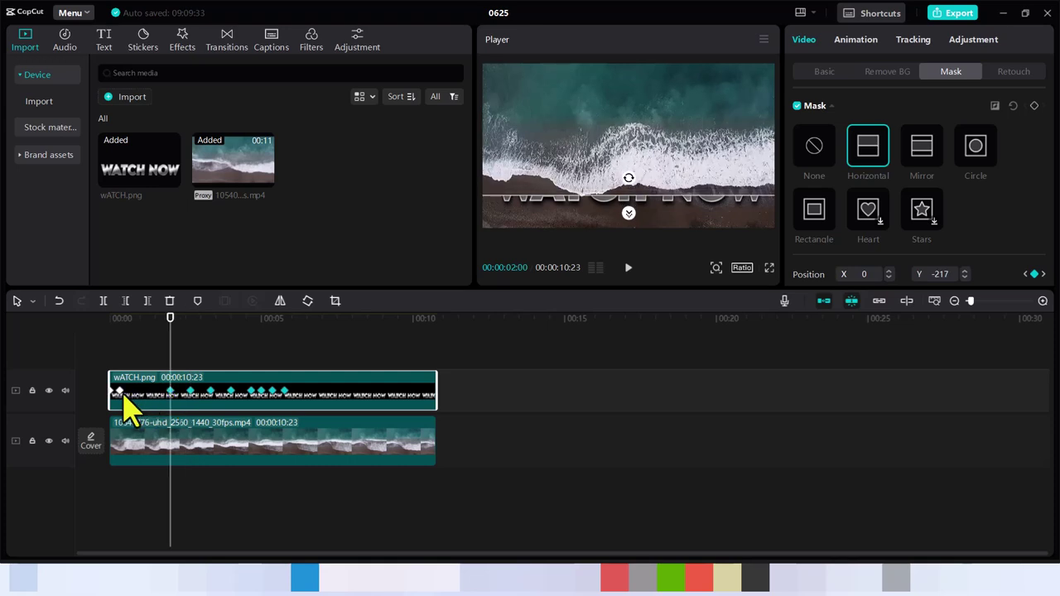
pyautogui.click(119, 391)
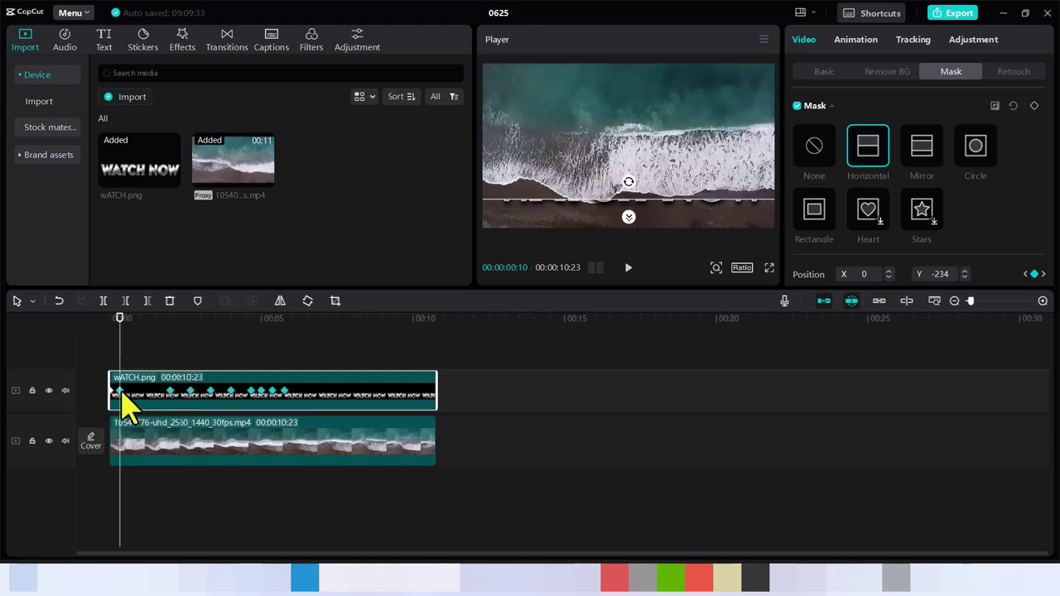
pyautogui.hotkey('ctrl', 'z')
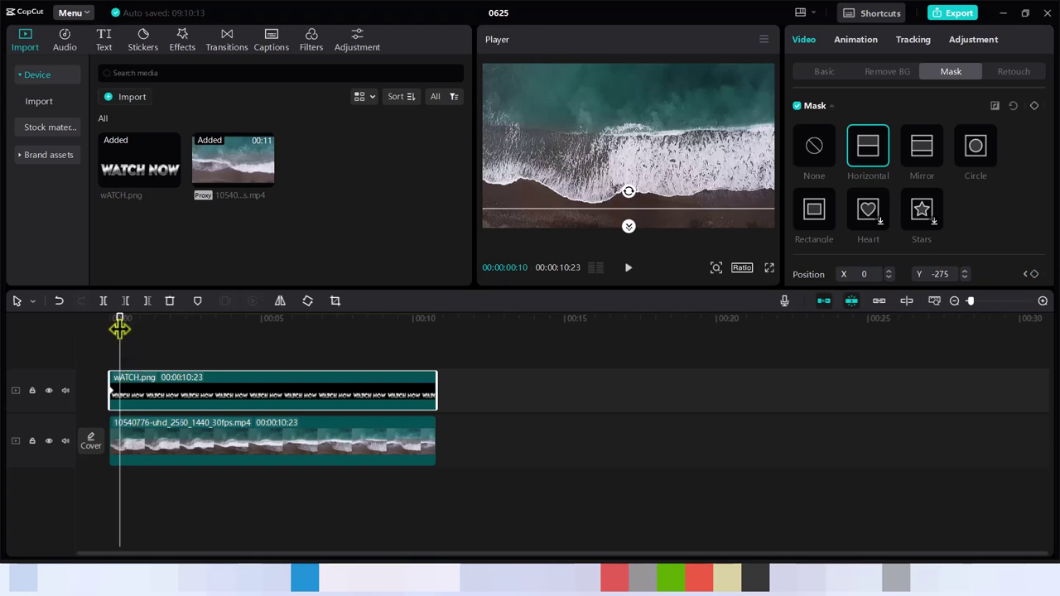
# Keyframe the mask at 00:00:07:21 with its line raised above the title to about X 15, Y 19
pyautogui.moveTo(119, 329); pyautogui.dragTo(106, 358)
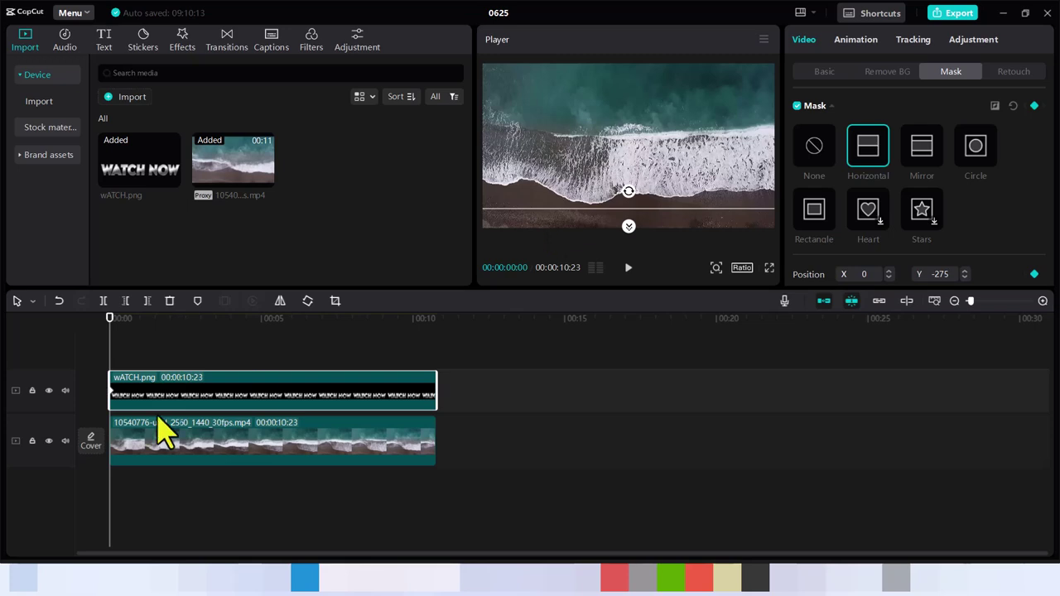
pyautogui.moveTo(110, 332); pyautogui.dragTo(344, 342)
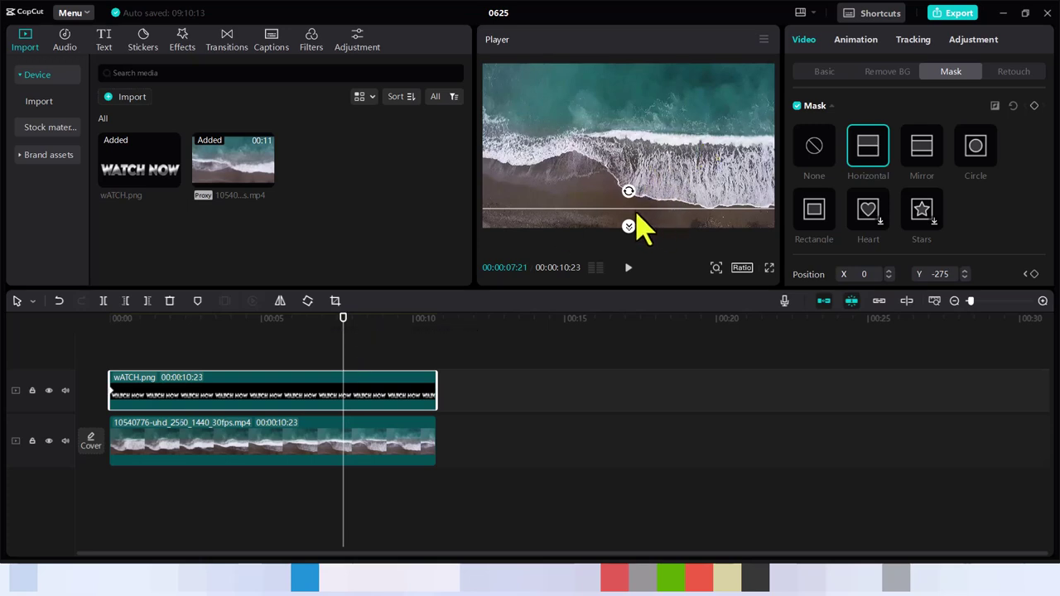
pyautogui.moveTo(637, 220); pyautogui.dragTo(640, 142)
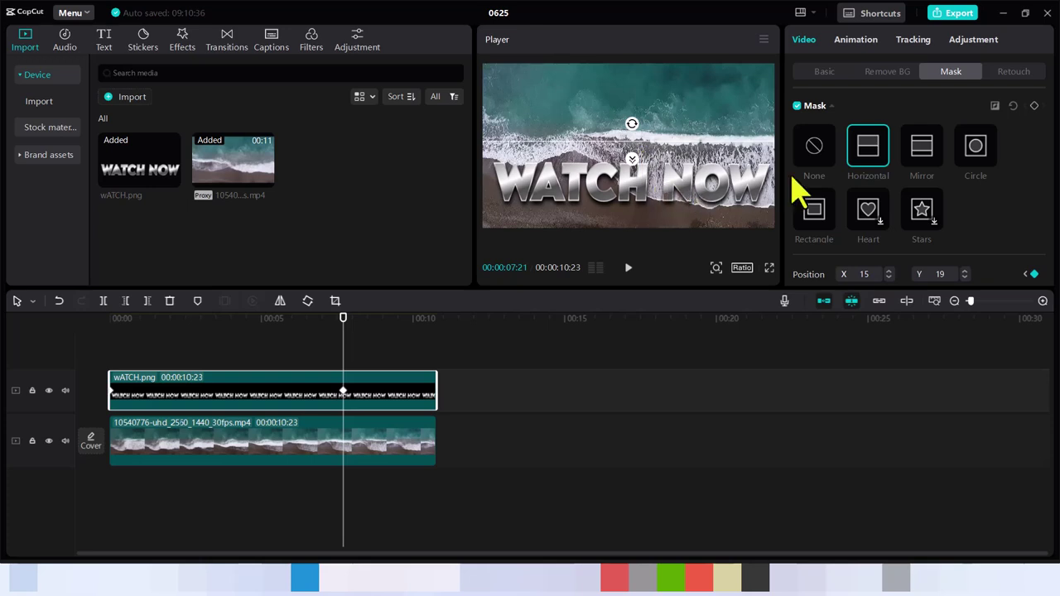
# Move the WATCH NOW title up to about Y 59 and play back the reveal from the start
pyautogui.click(825, 73)
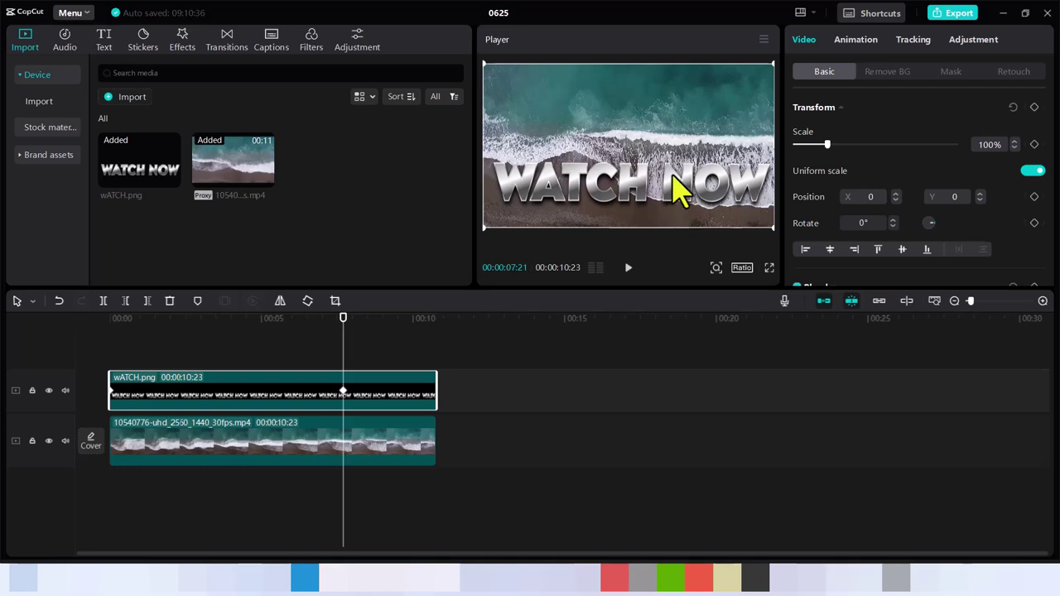
pyautogui.moveTo(673, 164); pyautogui.dragTo(672, 192)
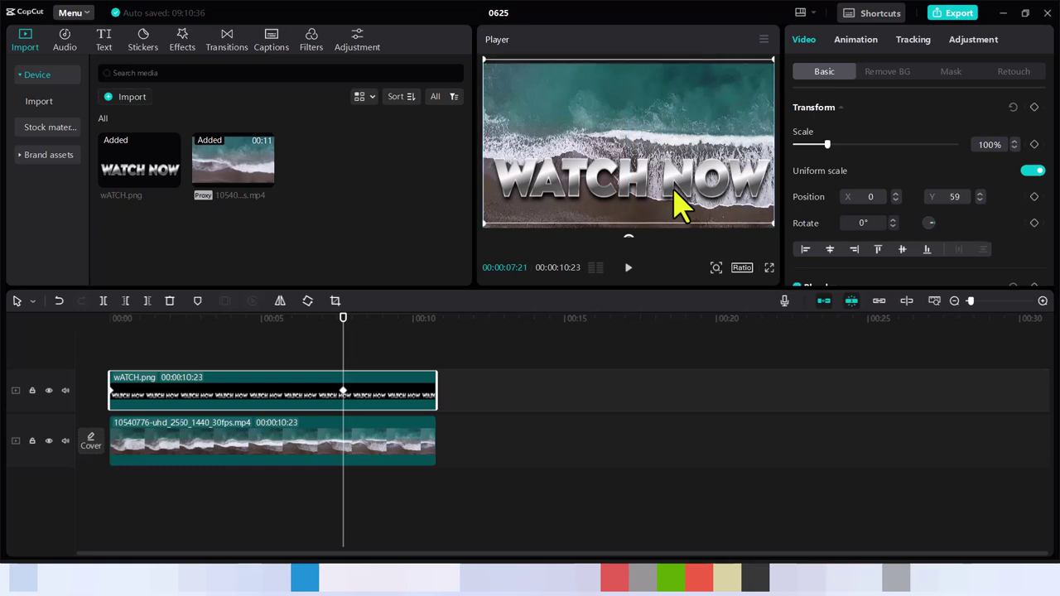
pyautogui.click(100, 370)
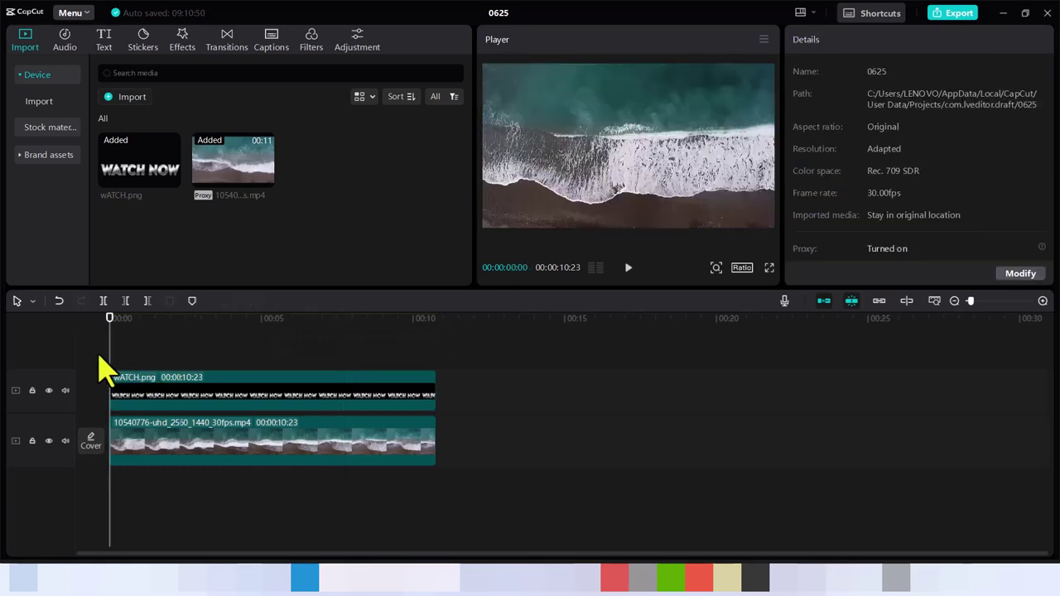
pyautogui.press('space')
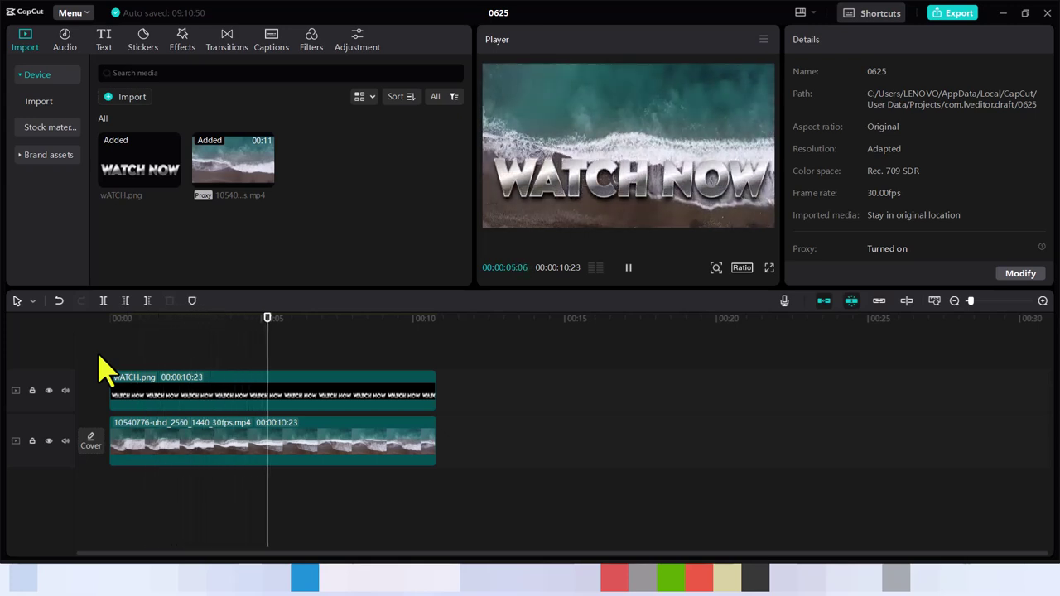
pyautogui.press('space')
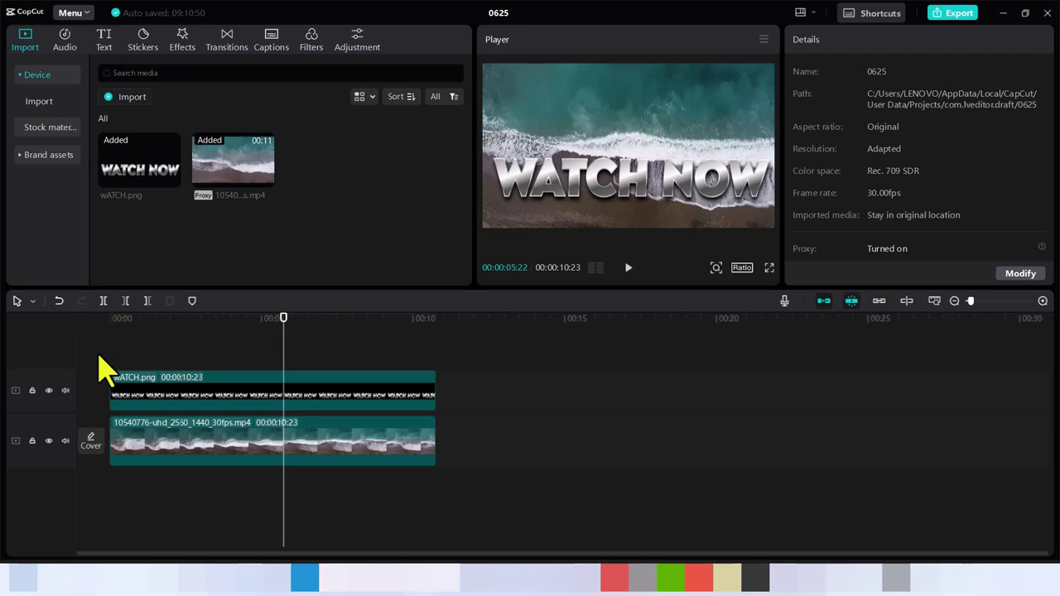
# Feather the title's mask edge moderately at 00:00:05:22 to soften the reveal line
pyautogui.click(203, 403)
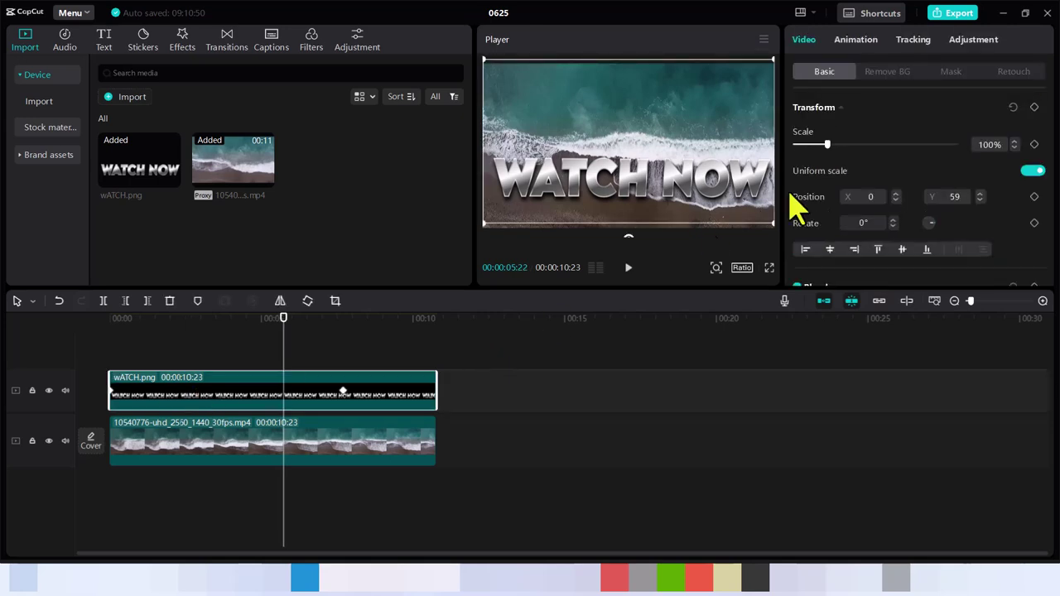
pyautogui.click(954, 72)
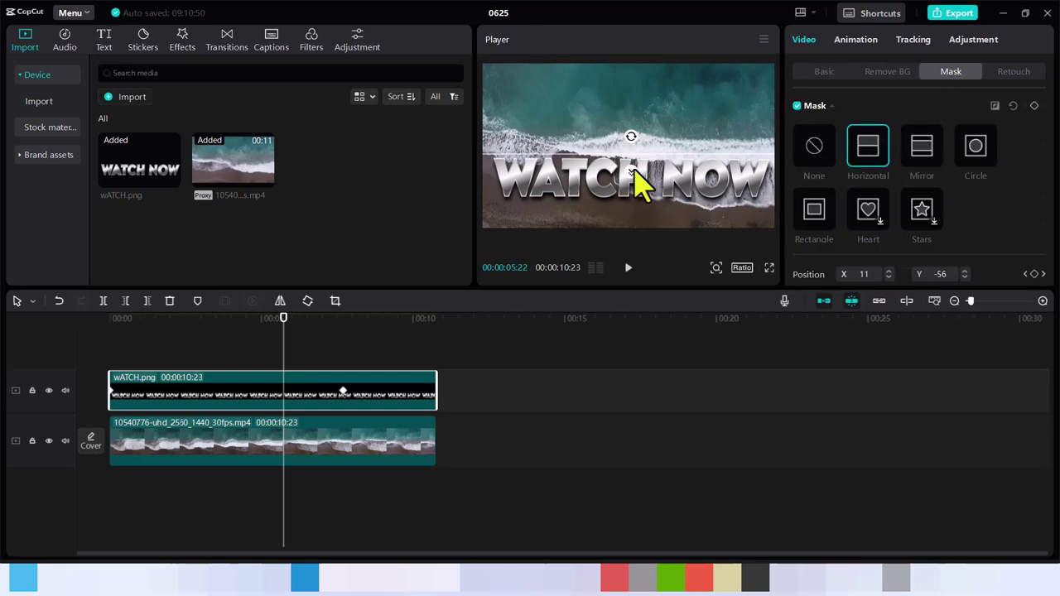
pyautogui.moveTo(632, 178); pyautogui.dragTo(636, 207)
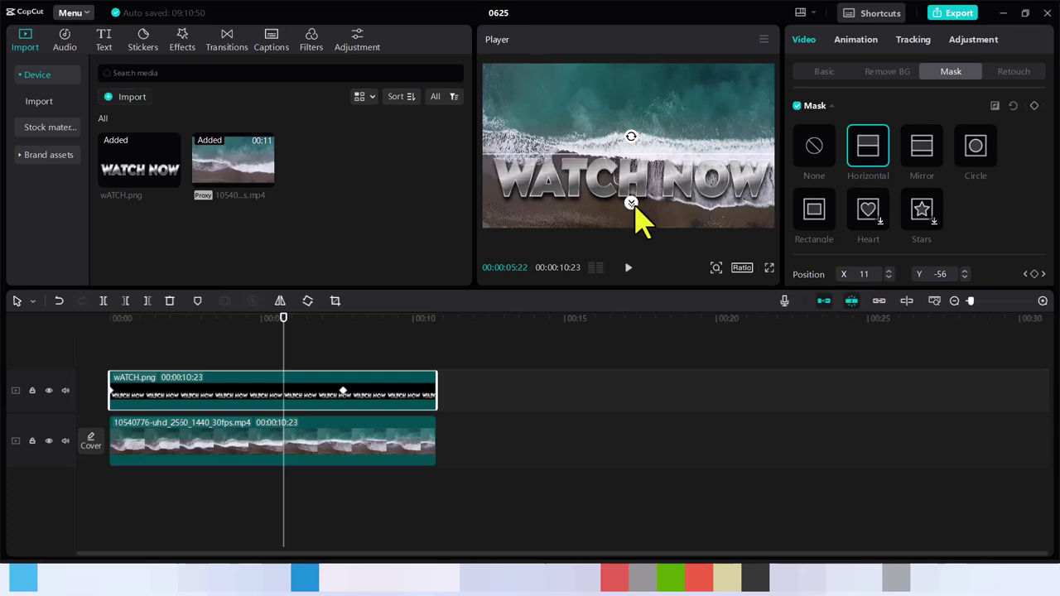
pyautogui.moveTo(639, 220)
pyautogui.mouseDown()
pyautogui.moveTo(634, 237)
pyautogui.moveTo(642, 149)
pyautogui.moveTo(640, 203)
pyautogui.mouseUp()
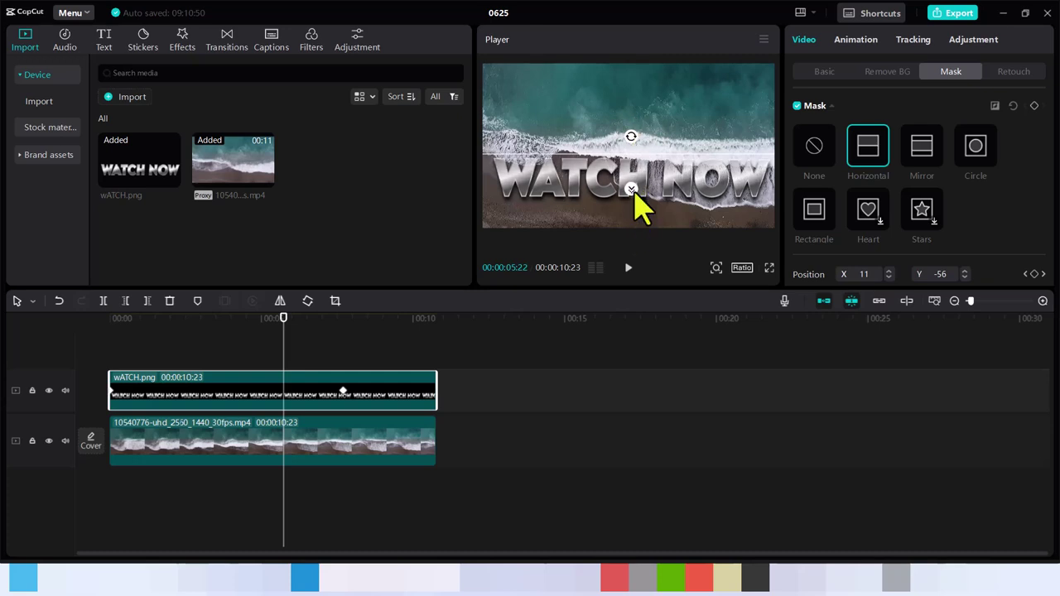
# Play back the feathered title reveal from near the beginning of the timeline
pyautogui.moveTo(284, 329); pyautogui.dragTo(118, 345)
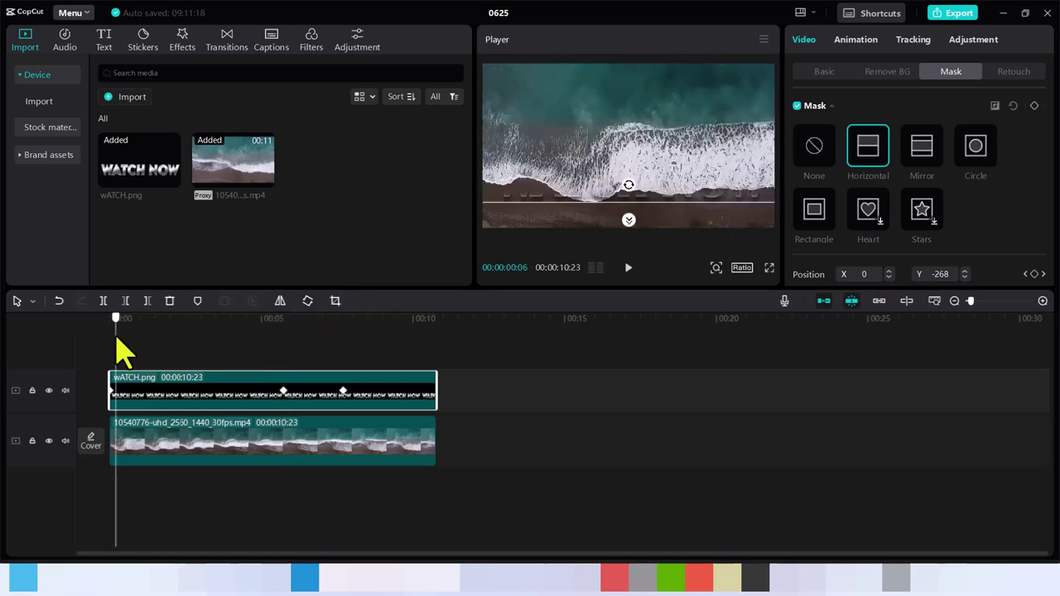
pyautogui.press('space')
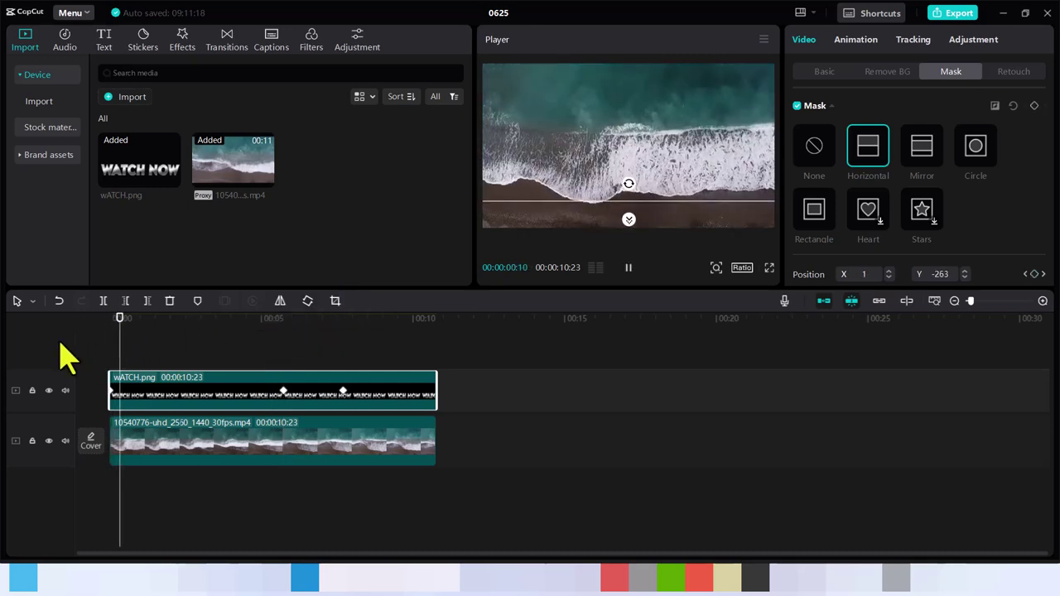
pyautogui.click(96, 371)
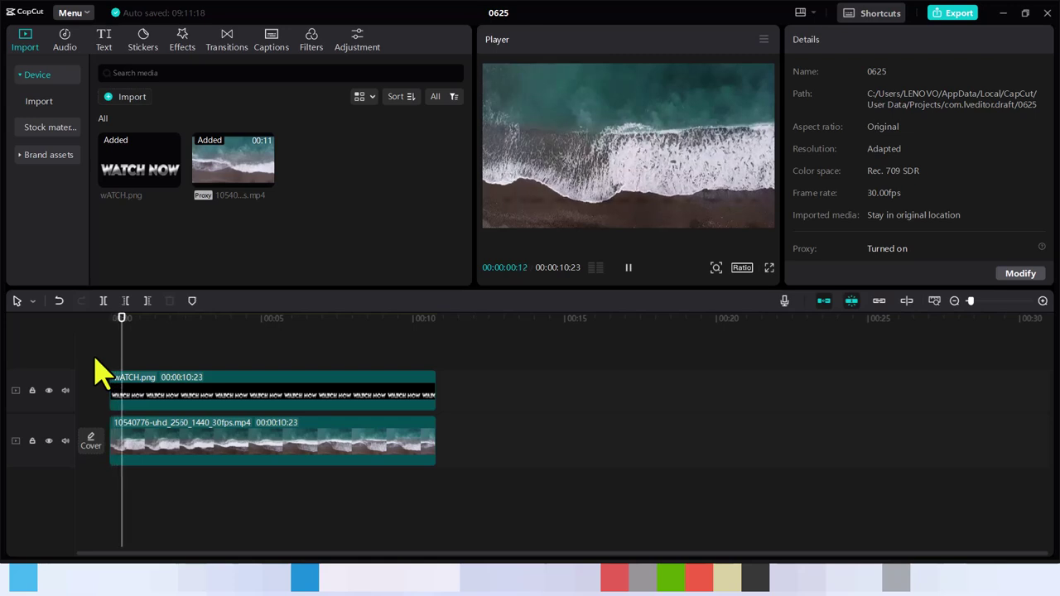